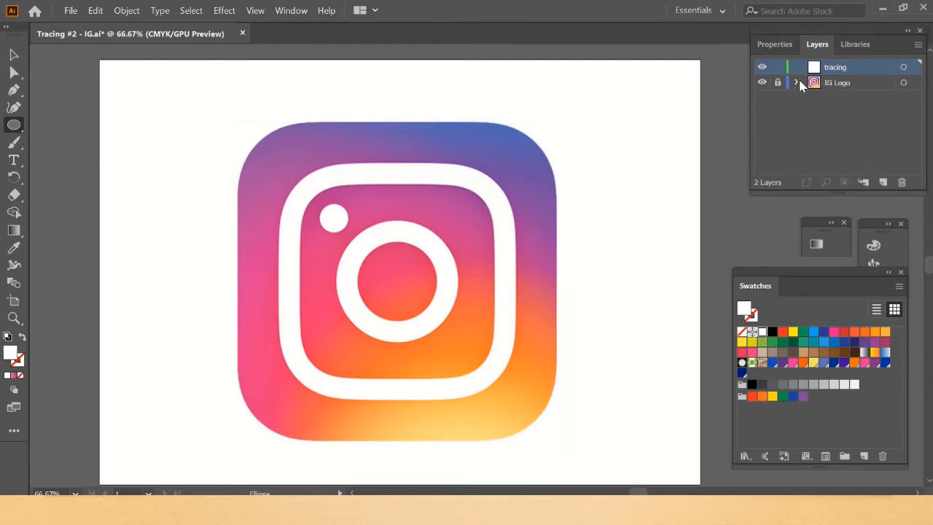
- Toggle the IG Logo layer's lock and visibility off and back on
{"action": "left_click", "coordinate": [836, 86]}
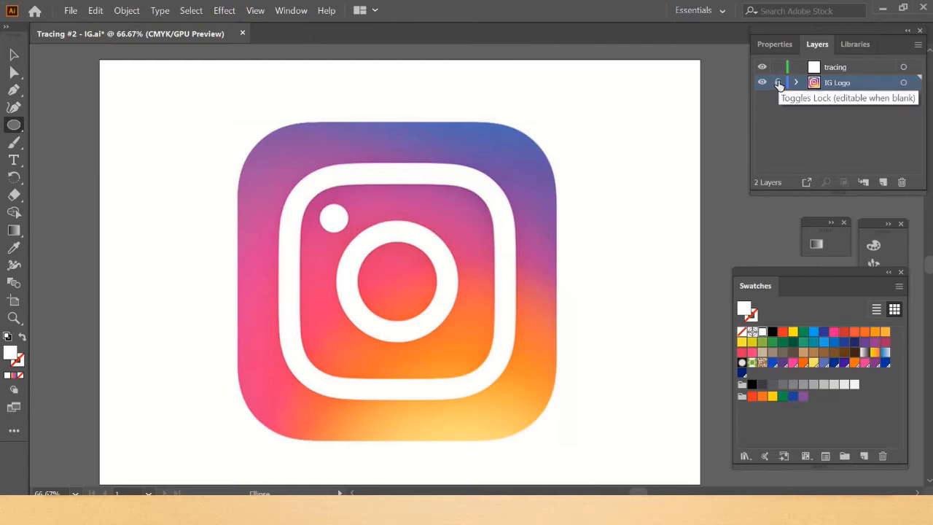
{"action": "left_click", "coordinate": [778, 85]}
{"action": "left_click", "coordinate": [763, 84]}
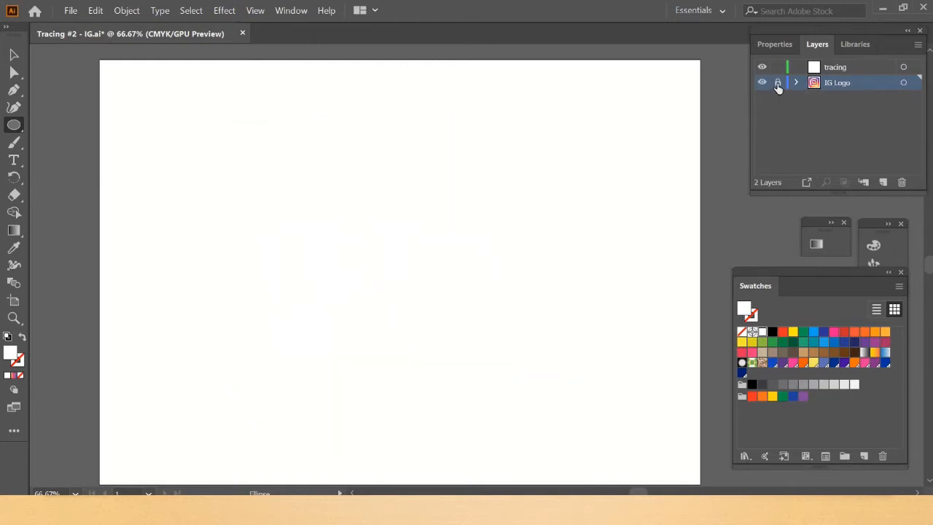
{"action": "left_click", "coordinate": [762, 83]}
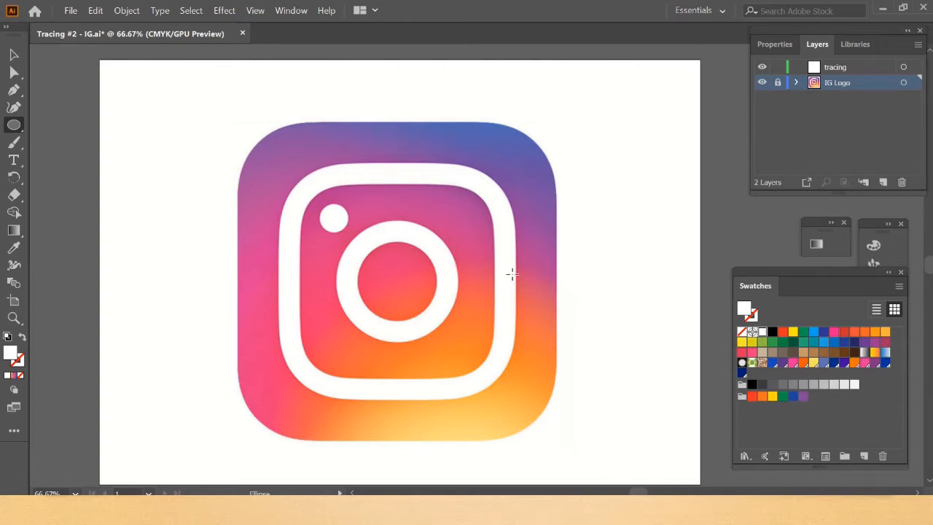
- Draw a square with the Rectangle tool on the tracing layer, covering the whole Instagram logo
{"action": "left_click", "coordinate": [854, 67]}
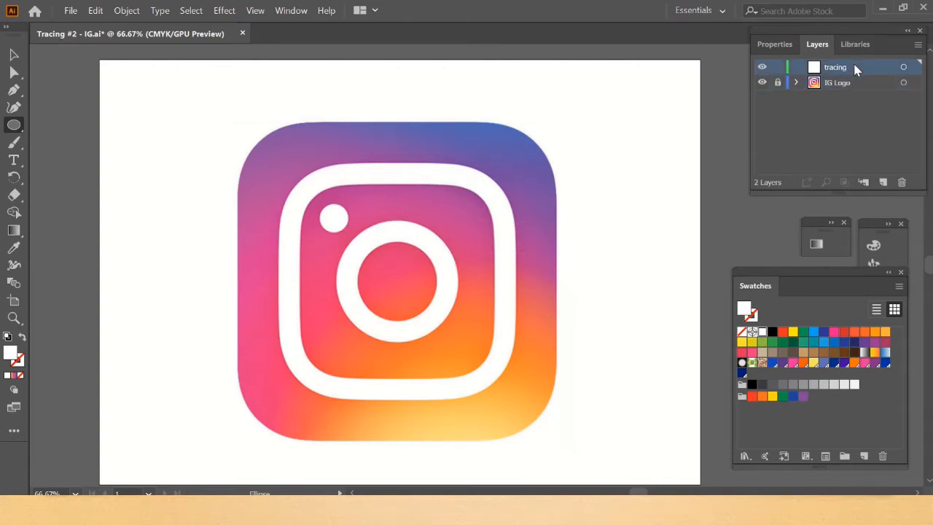
{"action": "left_click", "coordinate": [904, 67]}
{"action": "left_click", "coordinate": [12, 129]}
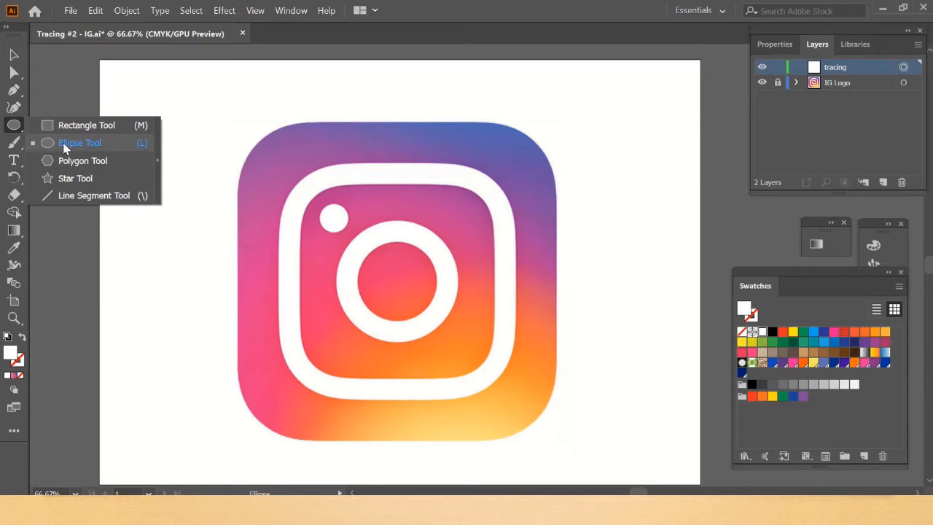
{"action": "left_click", "coordinate": [100, 125]}
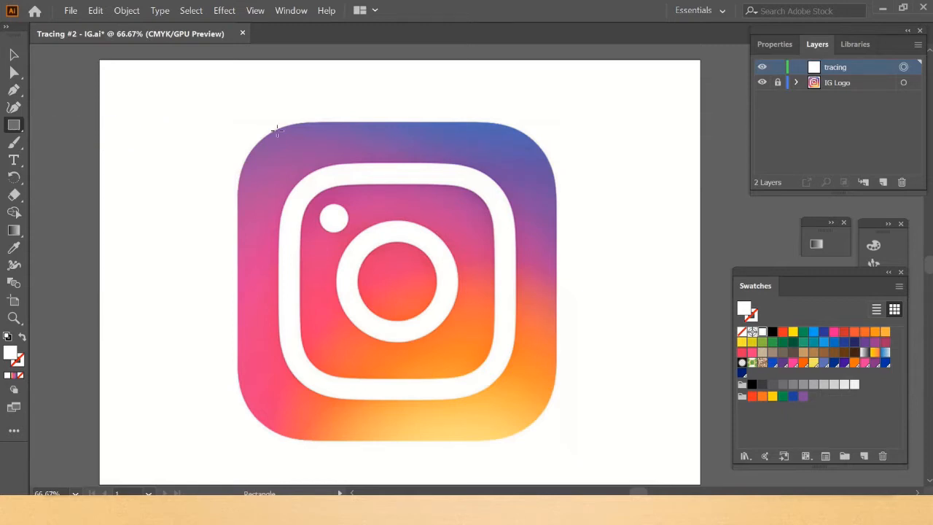
{"action": "left_click_drag", "start_coordinate": [240, 116], "coordinate": [544, 438]}
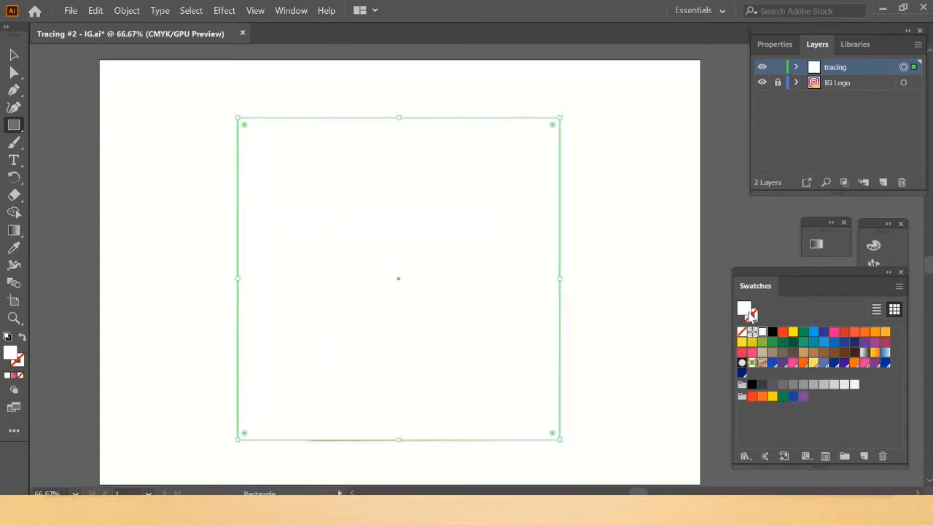
- Set the square's fill to none and its stroke to black
{"action": "left_click", "coordinate": [742, 331]}
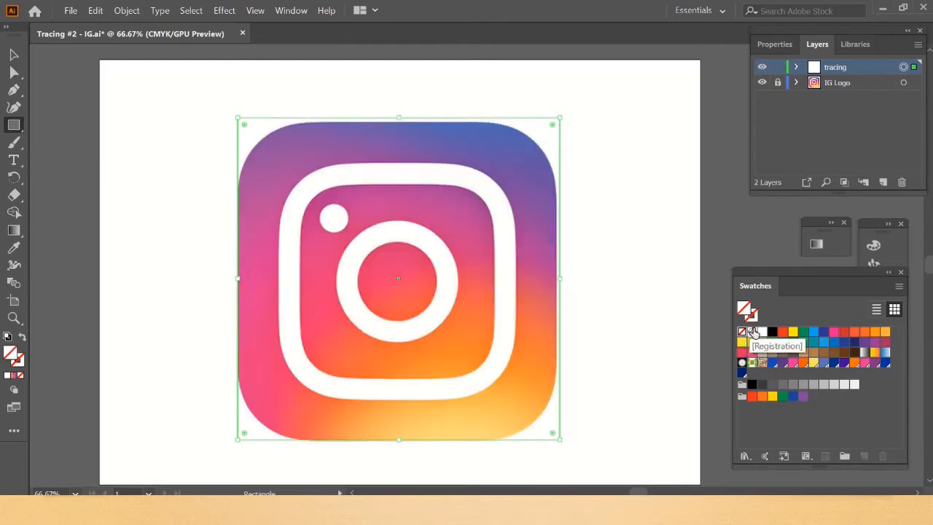
{"action": "key", "text": "x"}
{"action": "left_click", "coordinate": [772, 332]}
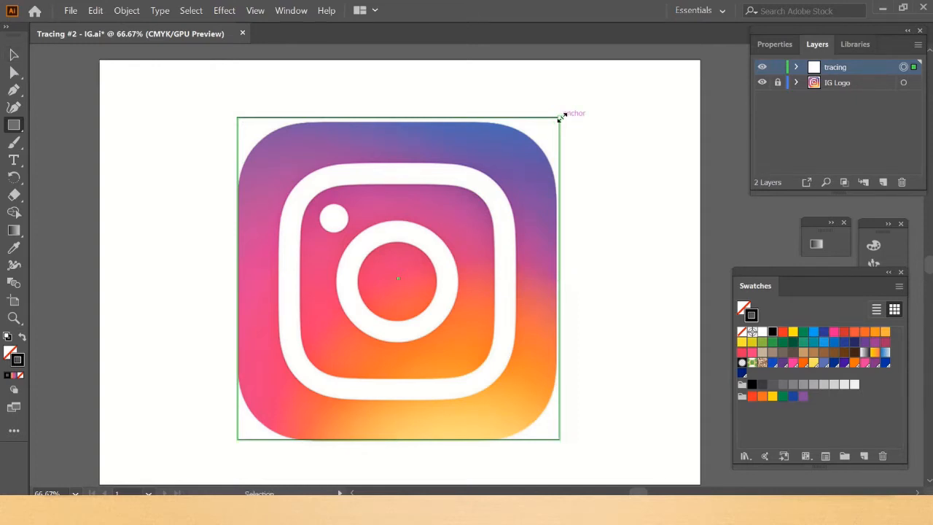
- Resize the square to about 158 mm and nudge it to match the outer edges of the logo
{"action": "left_click_drag", "start_coordinate": [561, 115], "coordinate": [558, 121]}
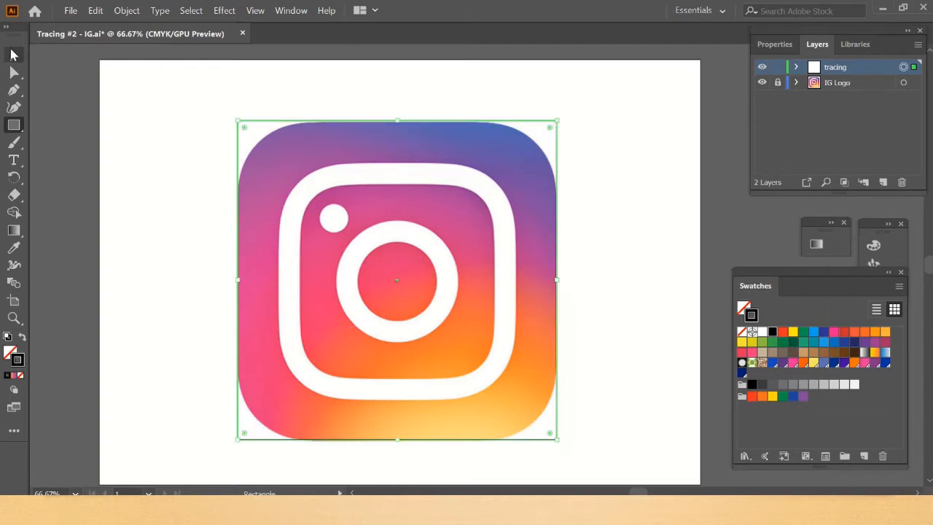
{"action": "left_click", "coordinate": [14, 55]}
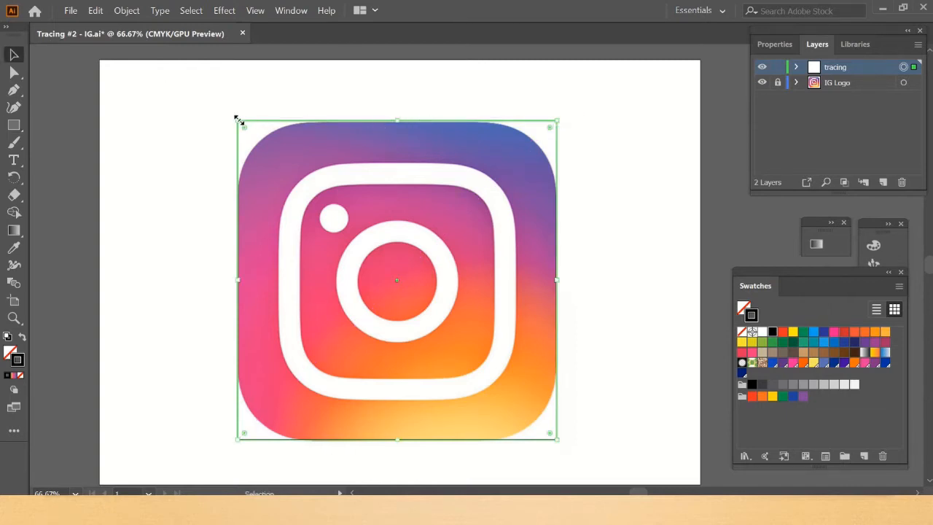
{"action": "left_click_drag", "start_coordinate": [237, 120], "coordinate": [240, 121]}
{"action": "key", "text": "Right"}
{"action": "key", "text": "Down"}
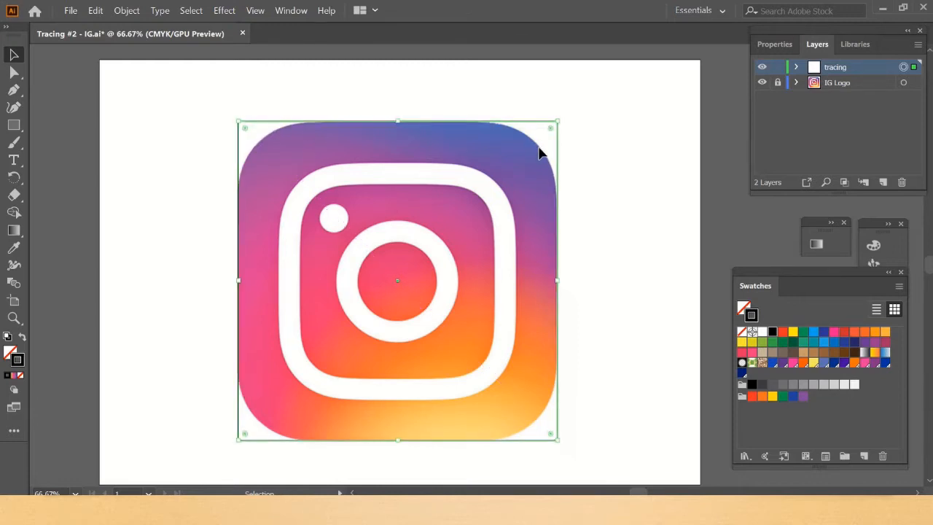
{"action": "left_click", "coordinate": [574, 169]}
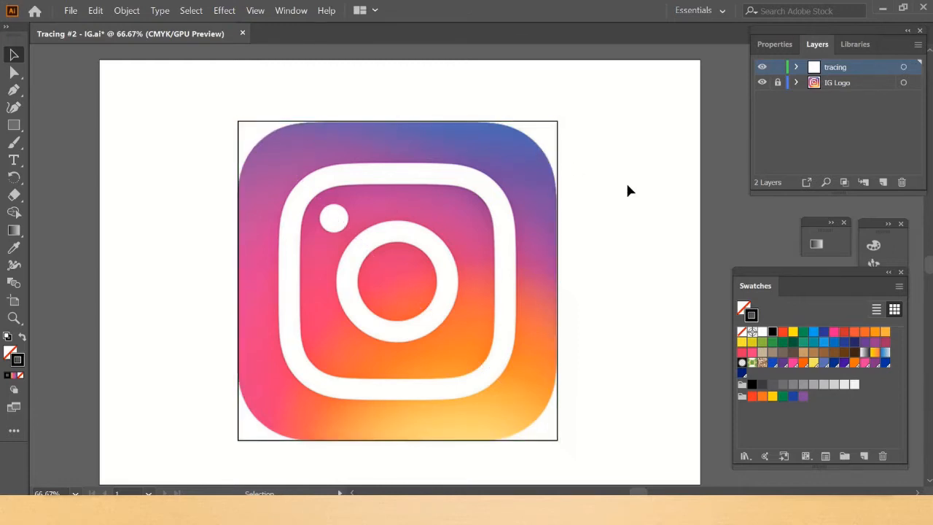
- Round all four corners of the outer square to 36 mm and nudge it onto the logo's outline
{"action": "left_click", "coordinate": [526, 127]}
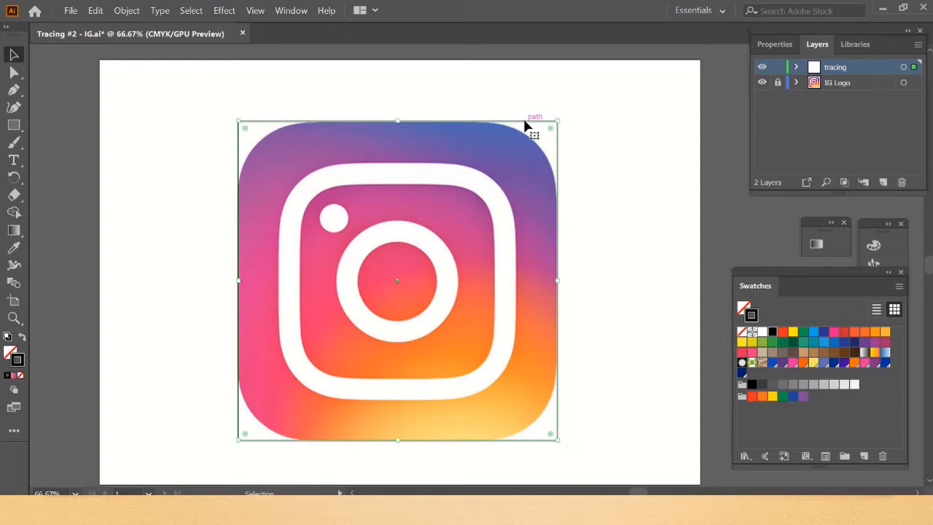
{"action": "left_click", "coordinate": [295, 12]}
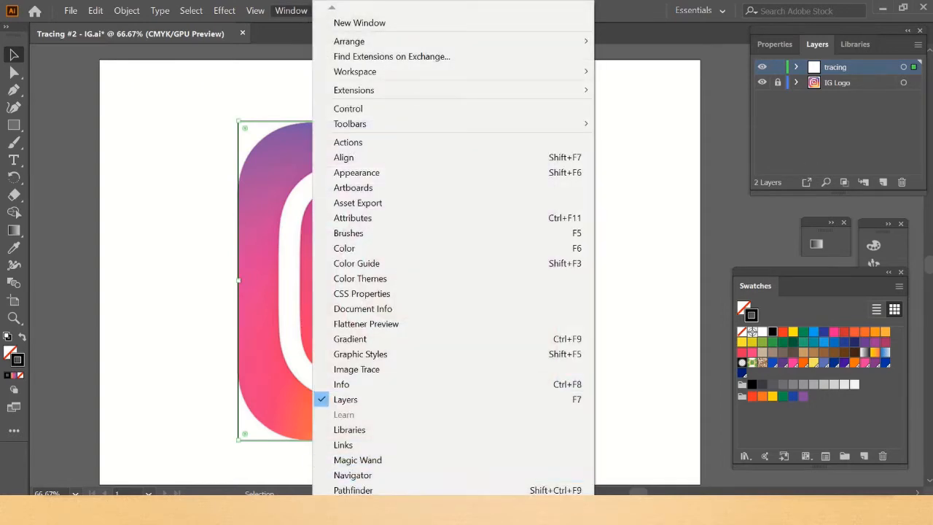
{"action": "scroll", "coordinate": [452, 248], "scroll_direction": "down", "scroll_amount": 3}
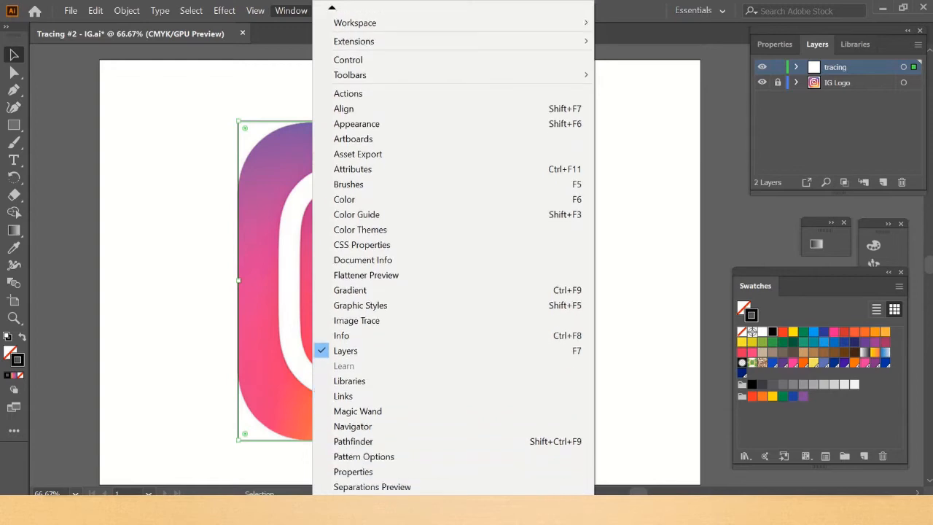
{"action": "scroll", "coordinate": [387, 433], "scroll_direction": "down", "scroll_amount": 10}
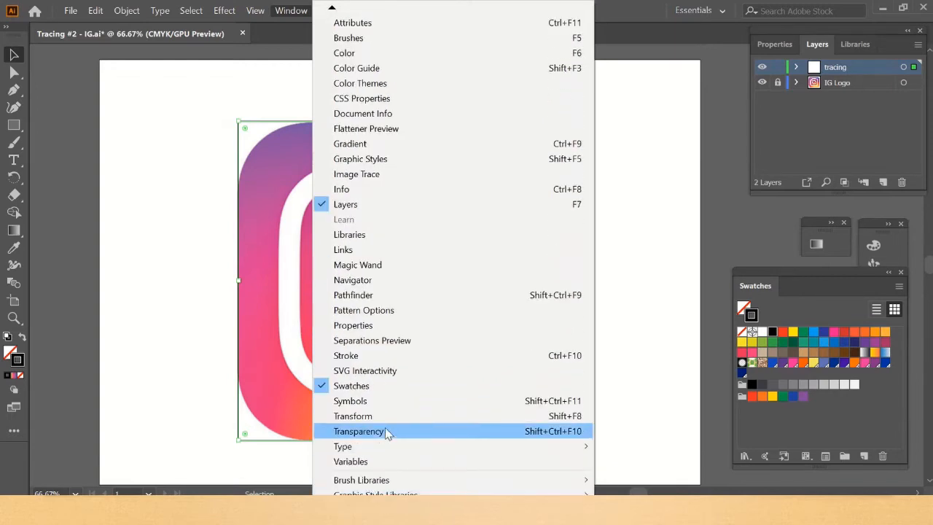
{"action": "left_click", "coordinate": [389, 416]}
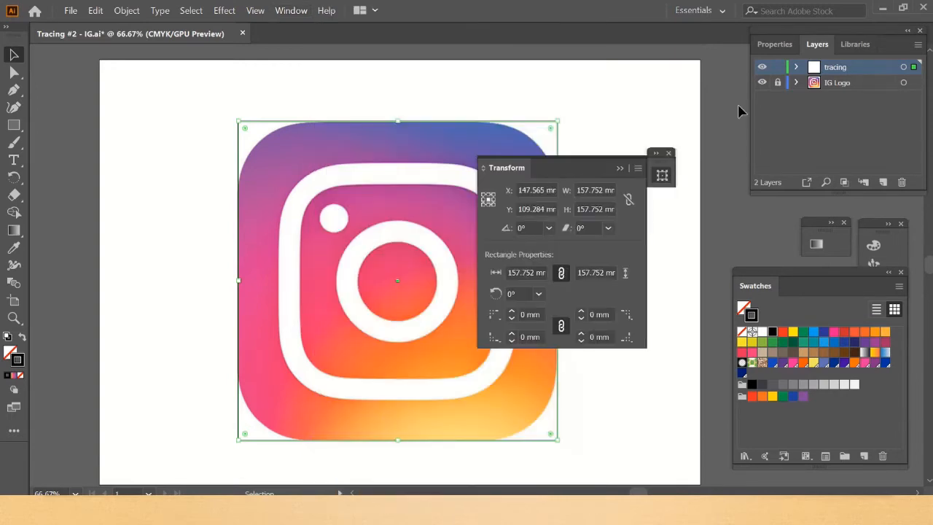
{"action": "left_click", "coordinate": [654, 155]}
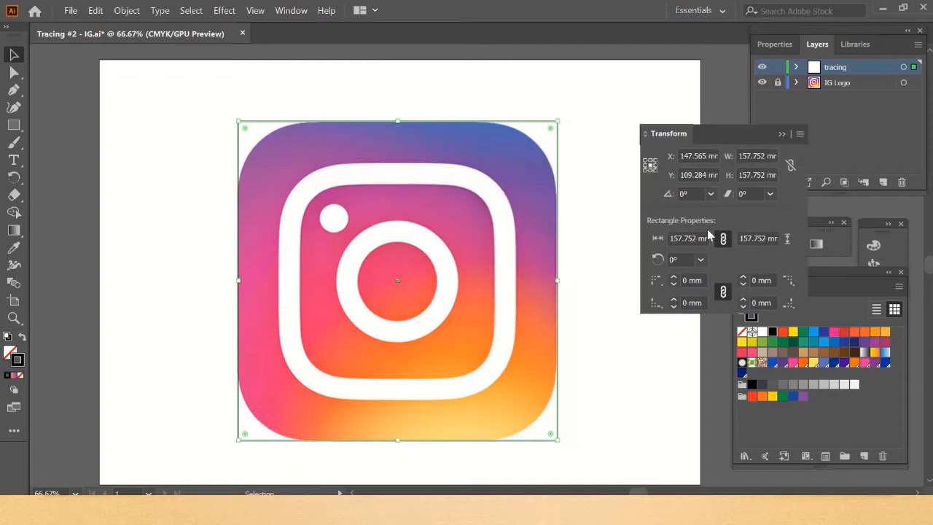
{"action": "left_click", "coordinate": [672, 277]}
{"action": "left_click_drag", "start_coordinate": [672, 280], "coordinate": [671, 280]}
{"action": "key", "text": "Left"}
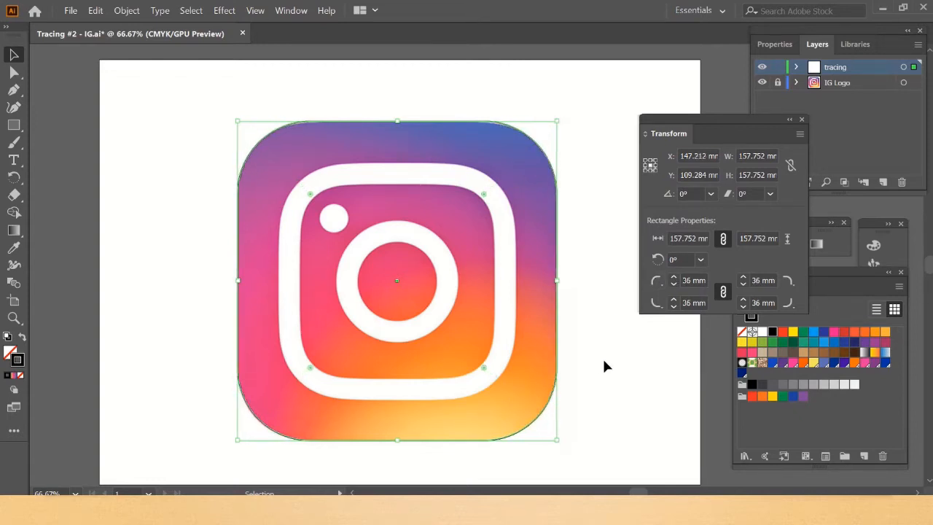
{"action": "left_click", "coordinate": [548, 117]}
- Duplicate the outer rounded square and scale the copy to about 117 mm to match the white frame's outer edge
{"action": "left_click", "coordinate": [551, 169]}
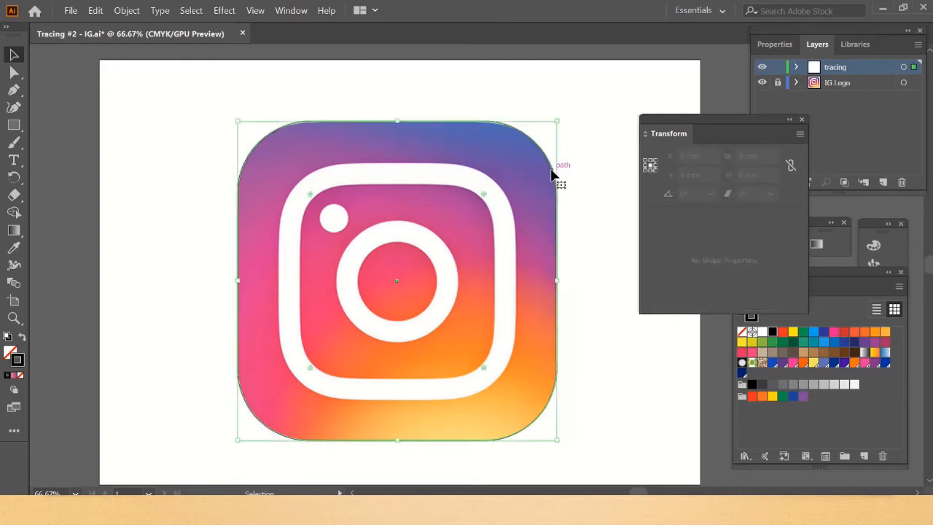
{"action": "key", "text": "a"}
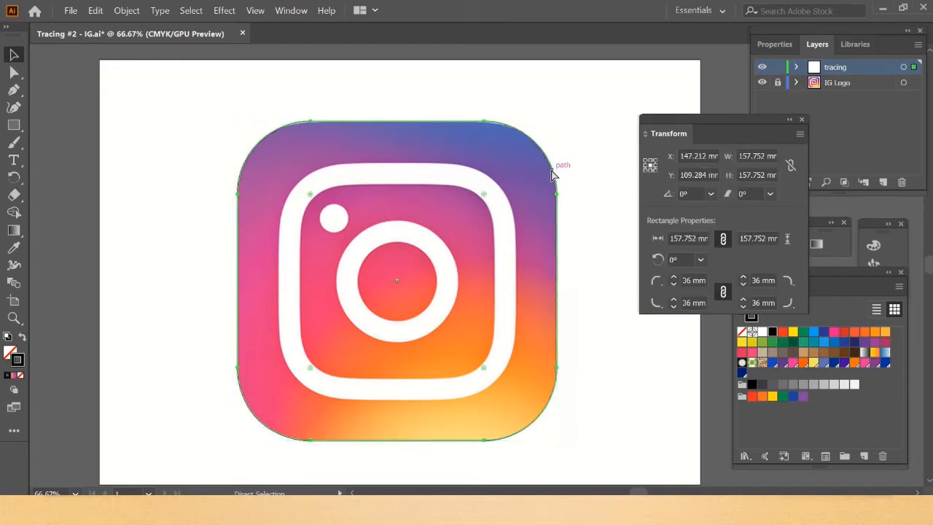
{"action": "left_click_drag", "start_coordinate": [551, 172], "coordinate": [485, 172]}
{"action": "key", "text": "v"}
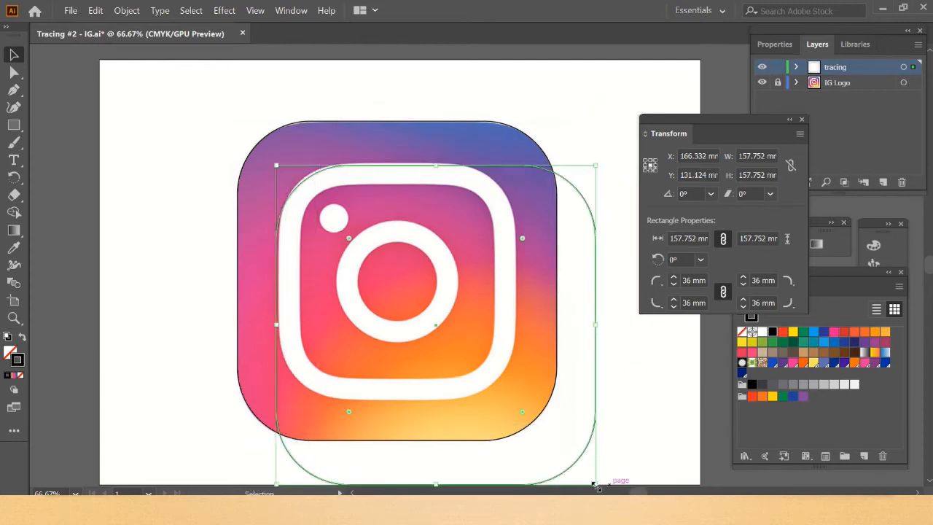
{"action": "left_click_drag", "start_coordinate": [595, 484], "coordinate": [541, 402]}
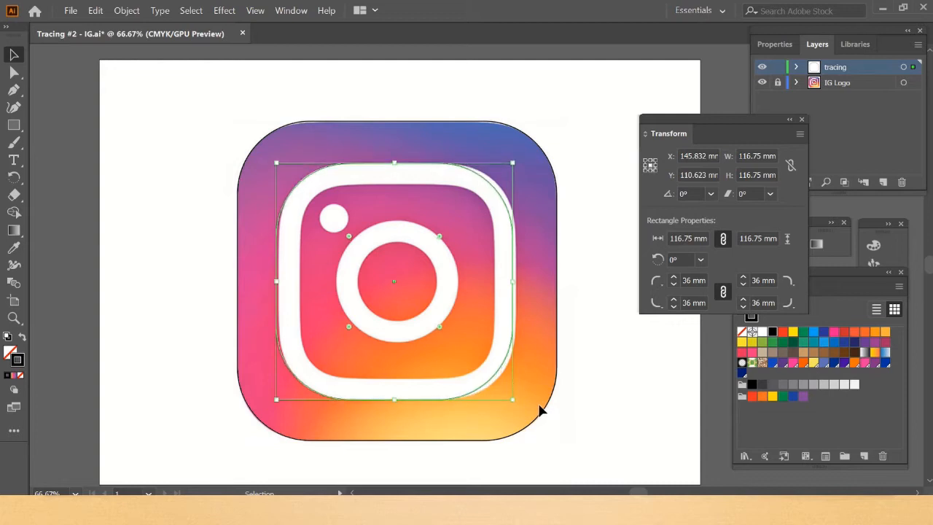
- Nudge the copied rounded square right and up to align it with the white frame's outer edge
{"action": "key", "text": "Right"}
{"action": "key", "text": "Right"}
{"action": "key", "text": "Right"}
{"action": "key", "text": "Right"}
{"action": "key", "text": "Up"}
{"action": "key", "text": "Up"}
{"action": "key", "text": "Up"}
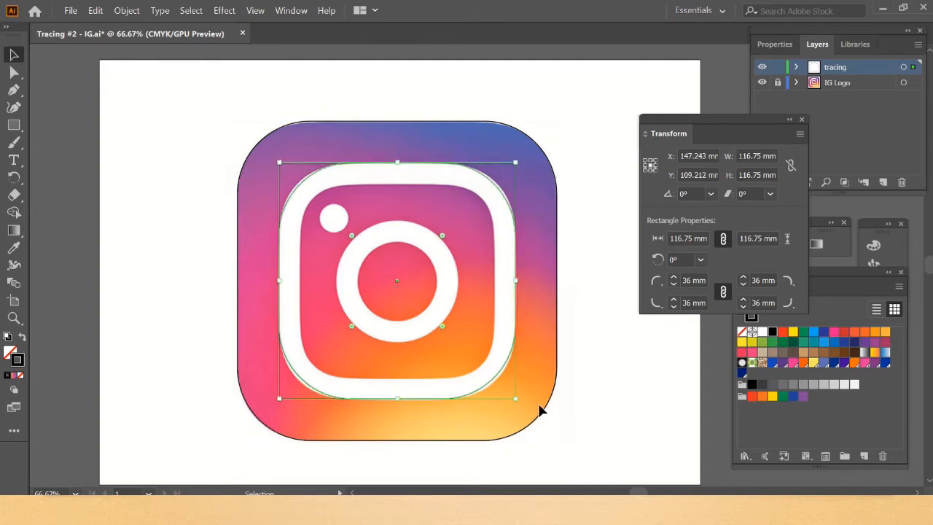
{"action": "key", "text": "Up"}
{"action": "key", "text": "Down"}
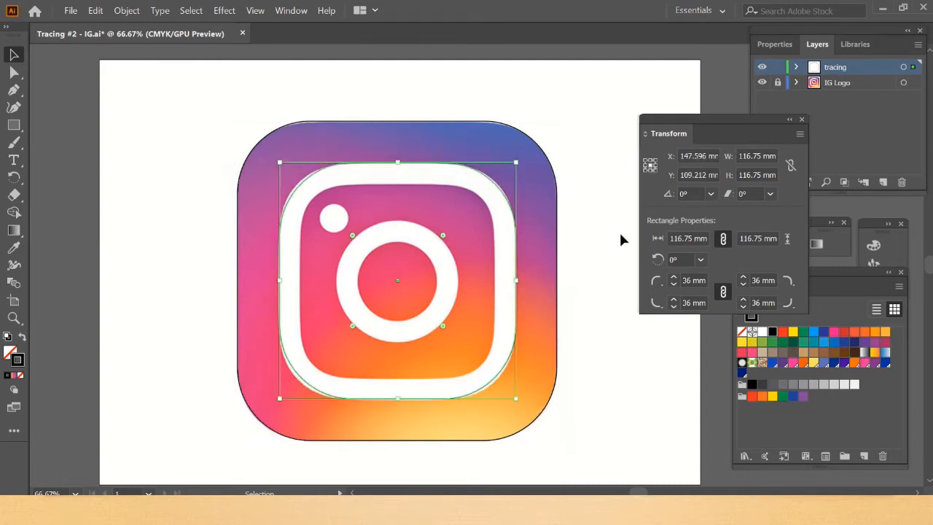
- Reduce the copy's corner radii to 32 mm and nudge it left and down to fit the white frame
{"action": "left_click", "coordinate": [673, 285]}
{"action": "left_click", "coordinate": [671, 285]}
{"action": "left_click", "coordinate": [670, 285]}
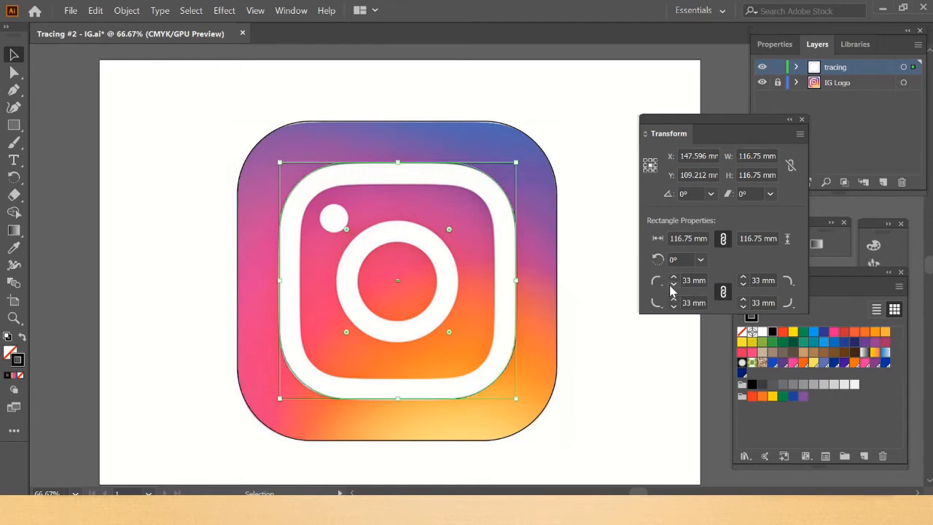
{"action": "key", "text": "Left"}
{"action": "key", "text": "Down"}
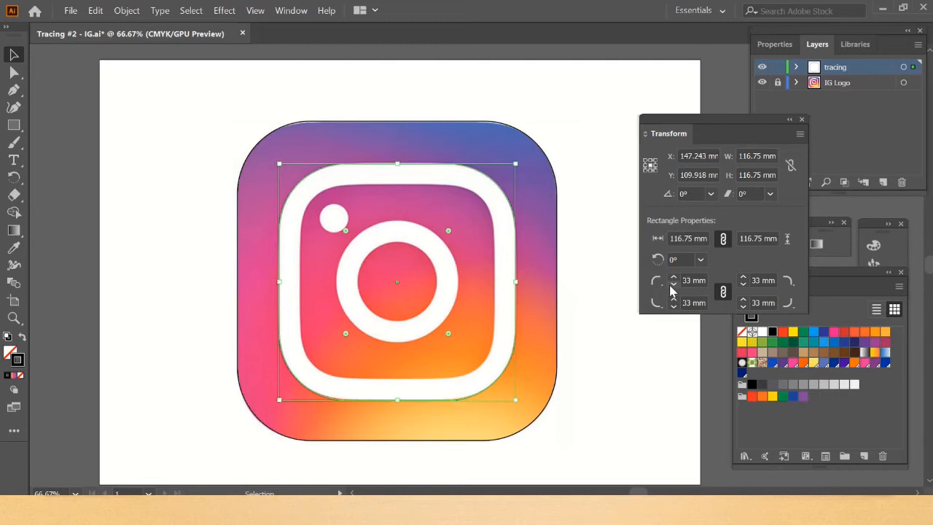
{"action": "left_click", "coordinate": [620, 368]}
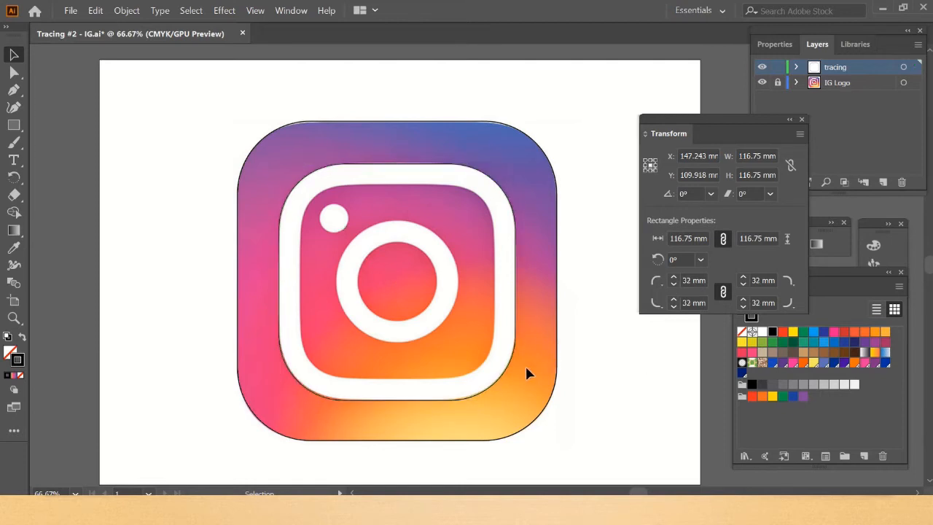
- Duplicate the frame's outer outline and scale the copy to about 96 mm to match the white frame's inner edge
{"action": "left_click", "coordinate": [508, 377]}
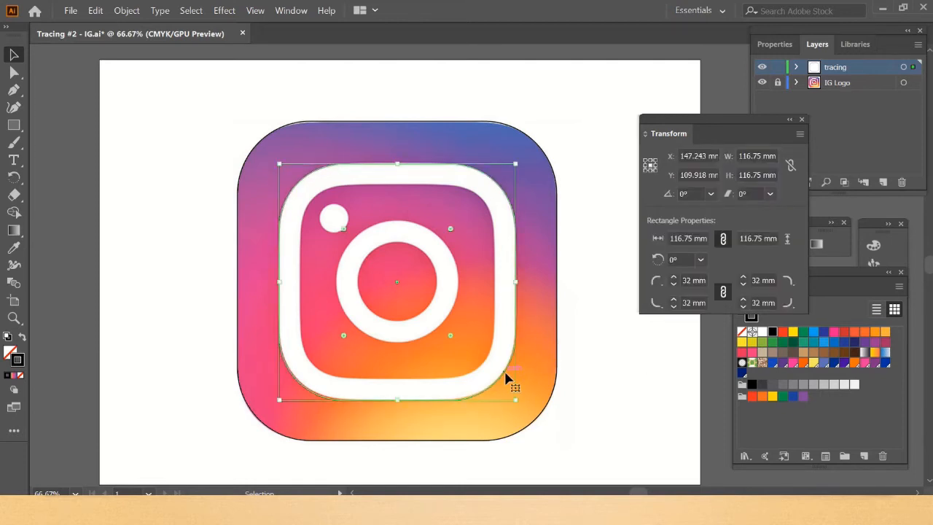
{"action": "key", "text": "a"}
{"action": "left_click_drag", "start_coordinate": [508, 377], "coordinate": [587, 358]}
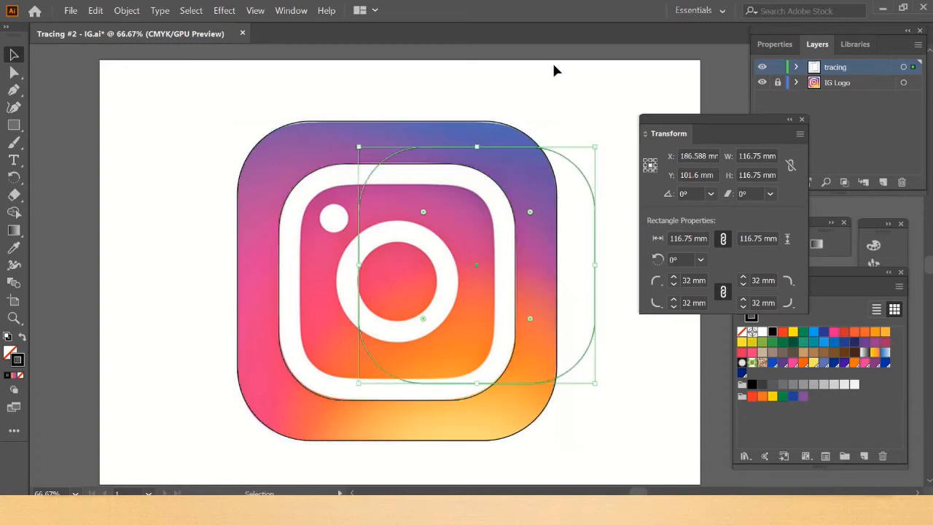
{"action": "left_click_drag", "start_coordinate": [520, 152], "coordinate": [461, 191]}
{"action": "key", "text": "v"}
{"action": "left_click_drag", "start_coordinate": [534, 424], "coordinate": [498, 385]}
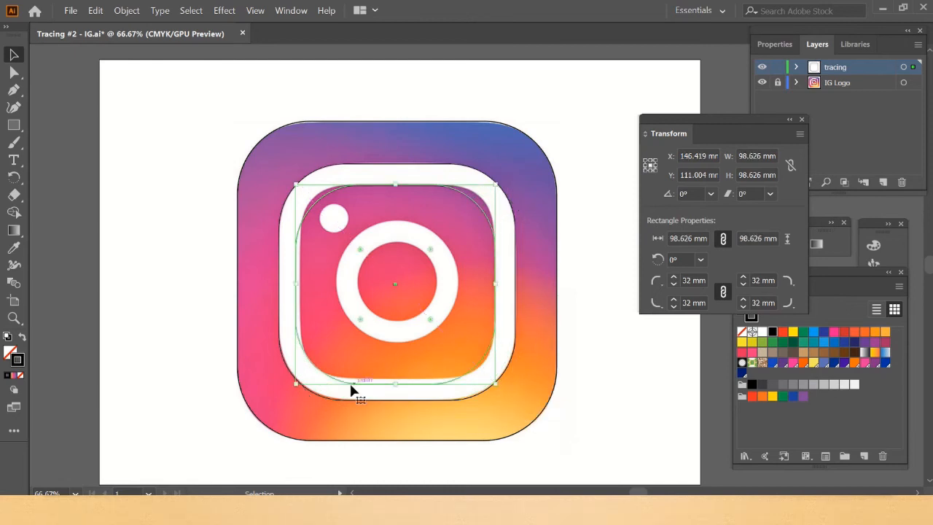
{"action": "left_click_drag", "start_coordinate": [294, 382], "coordinate": [301, 378]}
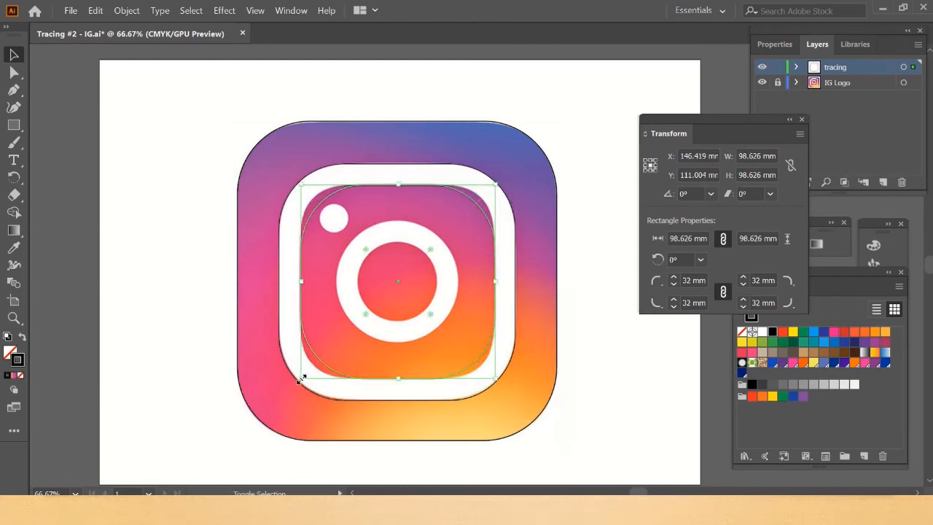
- Set all four corner radii of the innermost square to 22 mm
{"action": "left_click", "coordinate": [674, 284]}
{"action": "left_click", "coordinate": [674, 284]}
{"action": "left_click", "coordinate": [674, 284]}
{"action": "left_click", "coordinate": [674, 285]}
{"action": "left_click", "coordinate": [674, 284]}
{"action": "left_click", "coordinate": [674, 284]}
{"action": "left_click", "coordinate": [674, 284]}
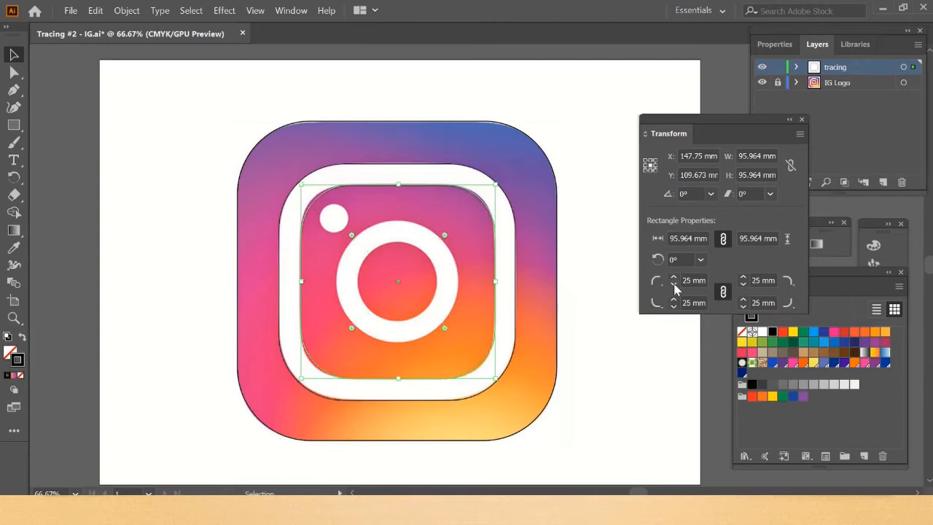
{"action": "left_click", "coordinate": [674, 284]}
{"action": "left_click", "coordinate": [674, 284]}
{"action": "left_click", "coordinate": [674, 285]}
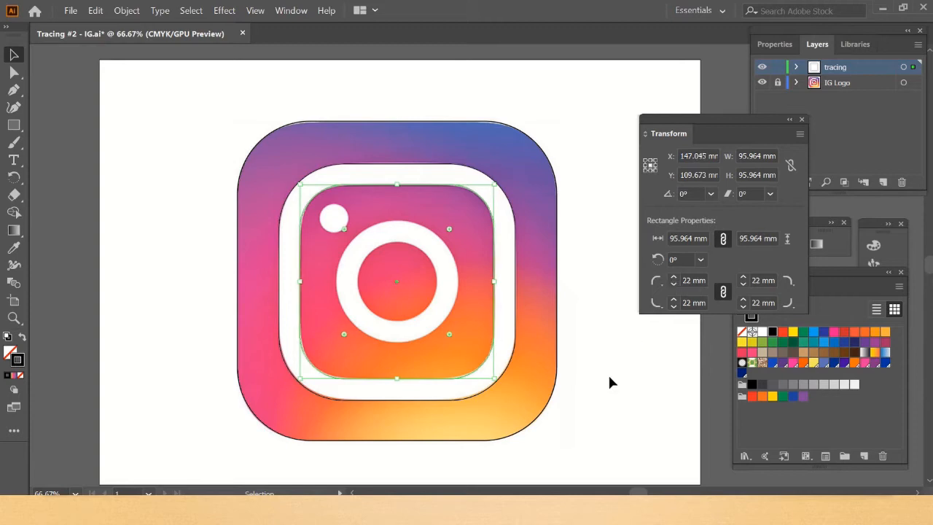
- Check the traced rounded squares against the logo by toggling the visibility of the IG Logo layer
{"action": "left_click", "coordinate": [527, 270]}
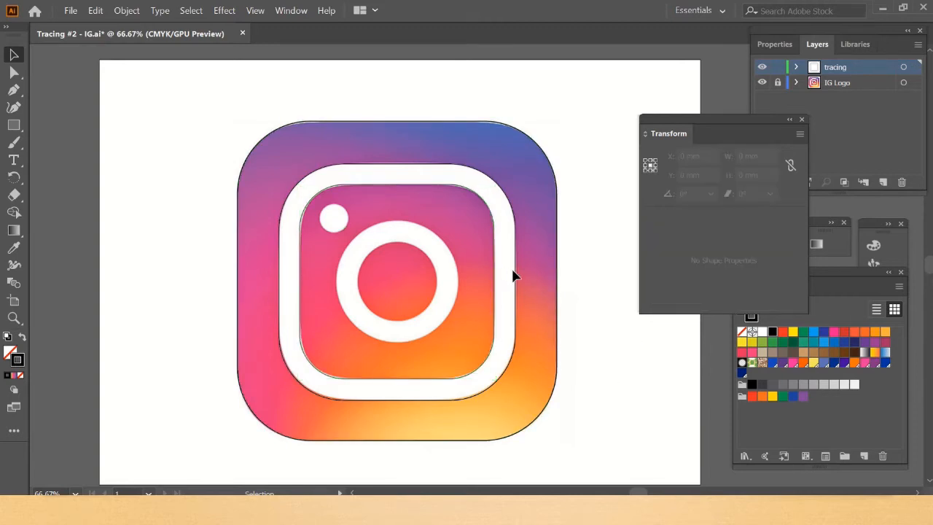
{"action": "left_click", "coordinate": [501, 276]}
{"action": "left_click", "coordinate": [495, 284]}
{"action": "left_click", "coordinate": [765, 85]}
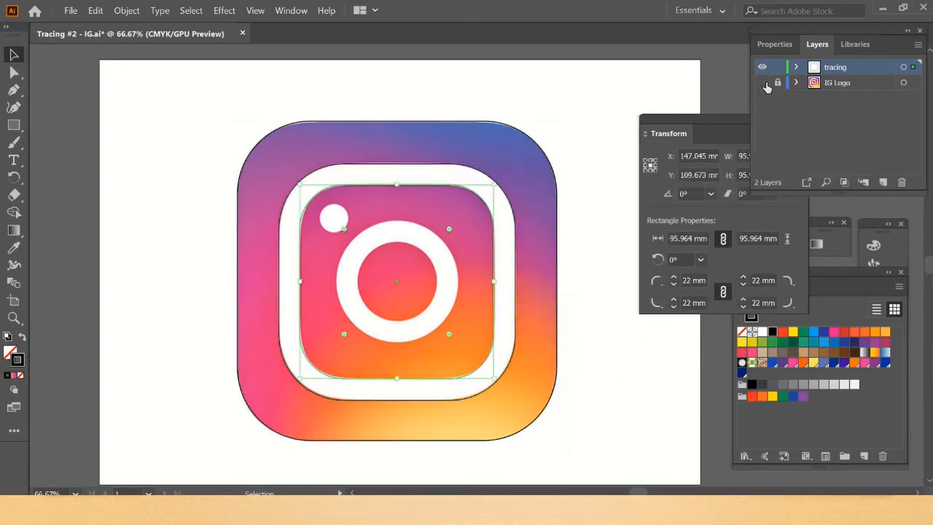
{"action": "left_click", "coordinate": [763, 84]}
{"action": "left_click", "coordinate": [763, 83]}
{"action": "left_click", "coordinate": [579, 332]}
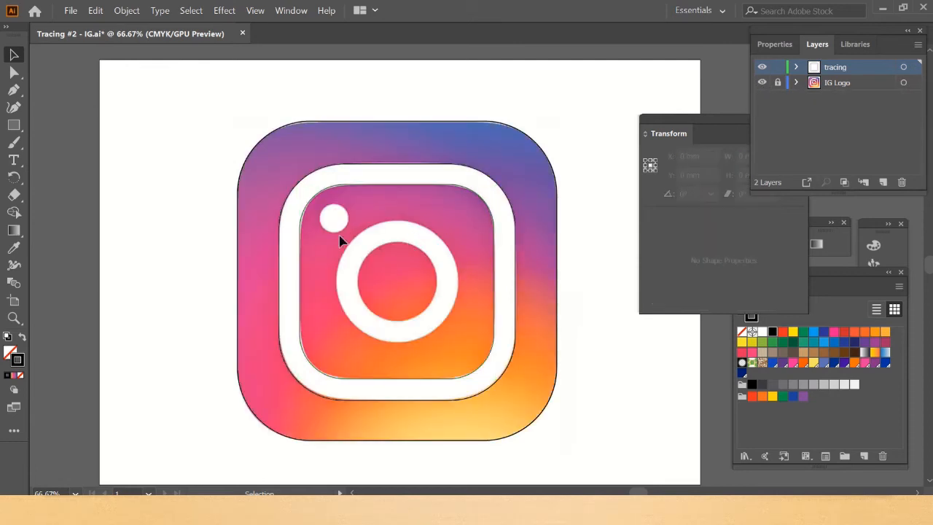
- Draw a circle about 15 mm wide over the small white dot and nudge it to fit
{"action": "left_click", "coordinate": [15, 126]}
{"action": "left_click_drag", "start_coordinate": [19, 129], "coordinate": [46, 139]}
{"action": "scroll", "coordinate": [376, 232], "scroll_direction": "up", "scroll_amount": 2}
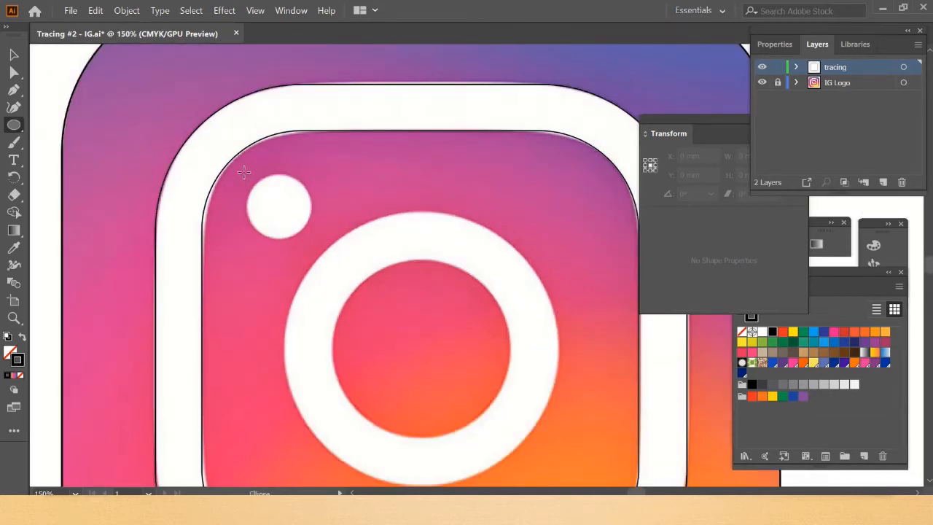
{"action": "left_click_drag", "start_coordinate": [243, 172], "coordinate": [311, 229]}
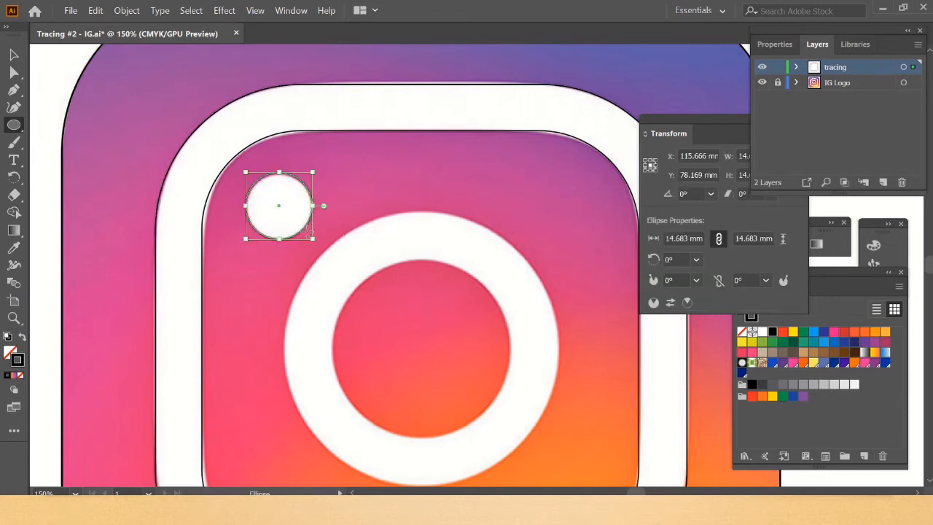
{"action": "key", "text": "Left"}
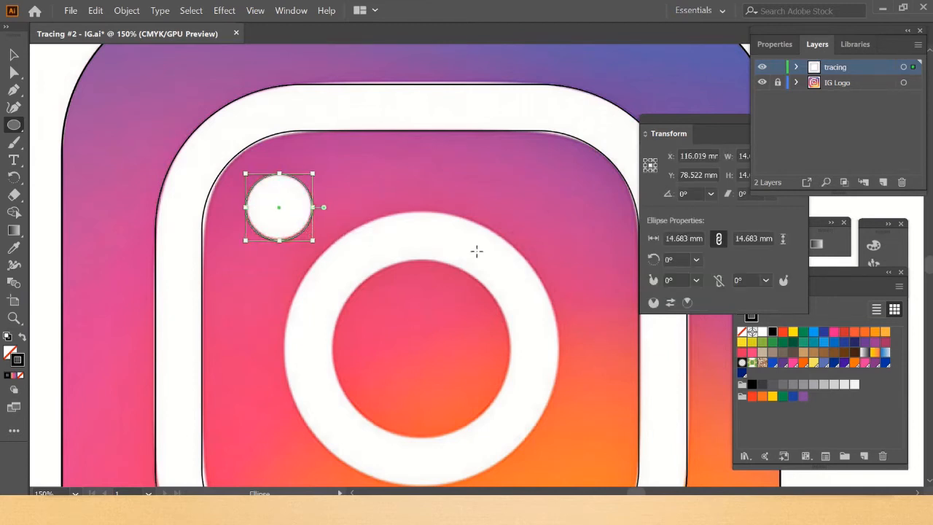
{"action": "key", "text": "ctrl+shift+a"}
- Draw a circle about 39 mm wide on the white ring's inner edge and one about 62 mm wide around its outer edge
{"action": "scroll", "coordinate": [437, 233], "scroll_direction": "down", "scroll_amount": 4}
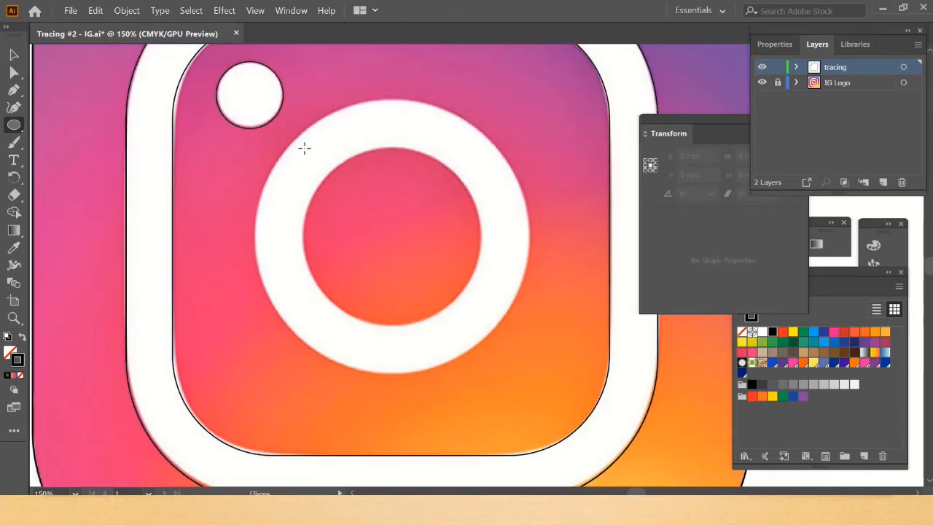
{"action": "left_click_drag", "start_coordinate": [303, 148], "coordinate": [476, 324]}
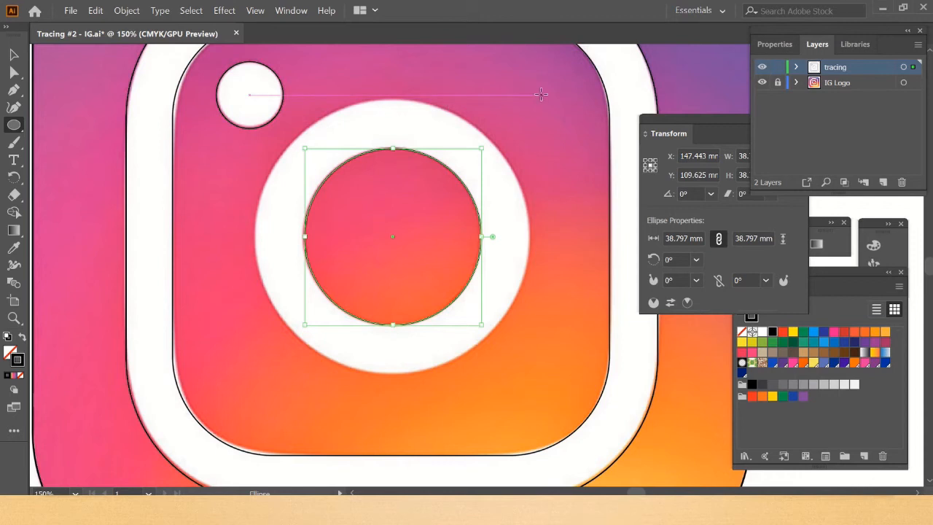
{"action": "mouse_move", "coordinate": [540, 93]}
{"action": "left_mouse_down"}
{"action": "mouse_move", "coordinate": [384, 239]}
{"action": "mouse_move", "coordinate": [257, 331]}
{"action": "left_mouse_up"}
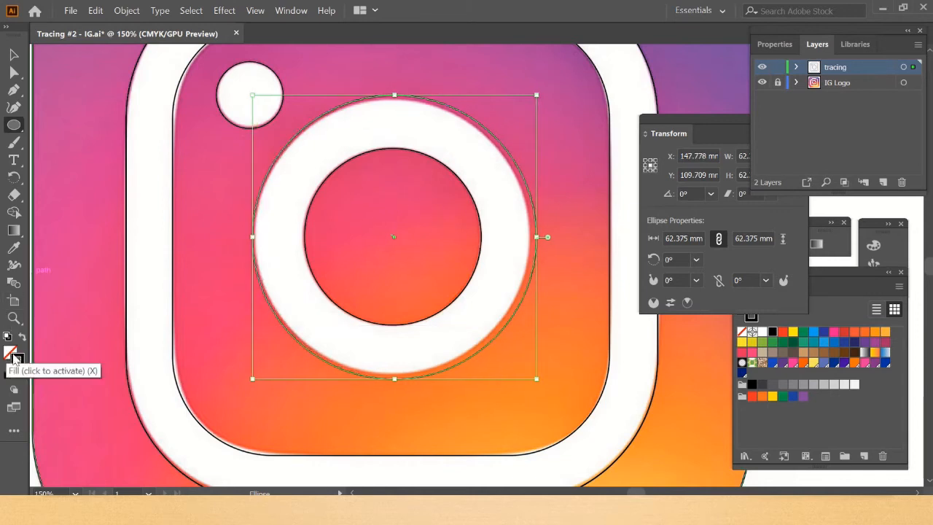
{"action": "left_click", "coordinate": [12, 363]}
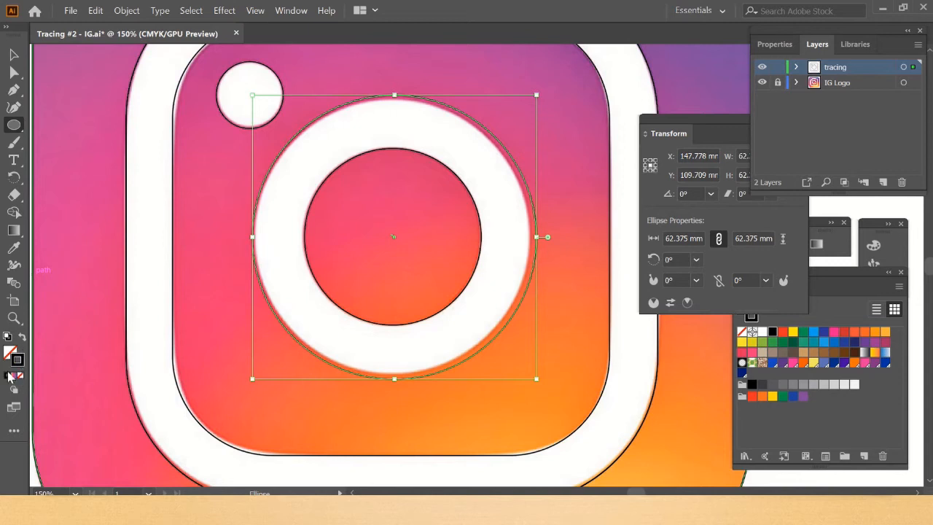
- Scale the outer ring circle down to about 61 mm and nudge it up to match the white ring's outer edge
{"action": "left_click", "coordinate": [11, 56]}
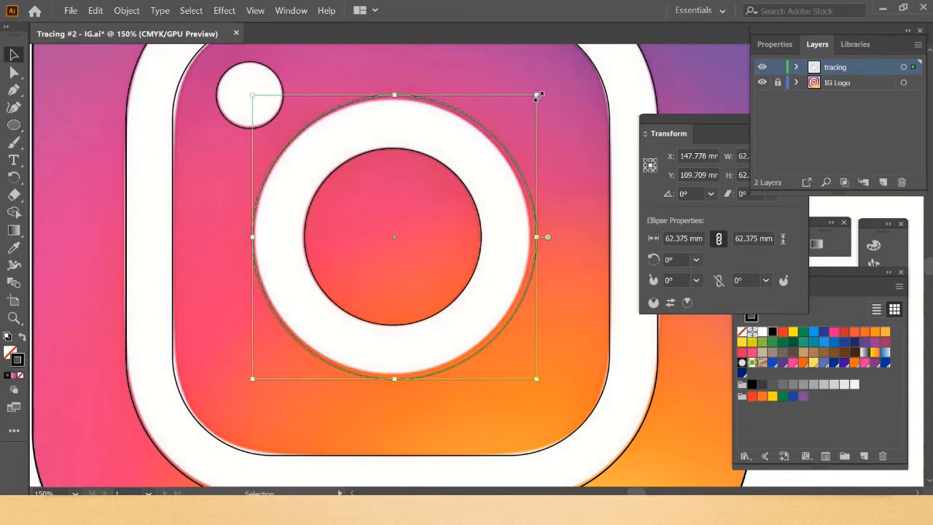
{"action": "left_click_drag", "start_coordinate": [537, 96], "coordinate": [532, 100]}
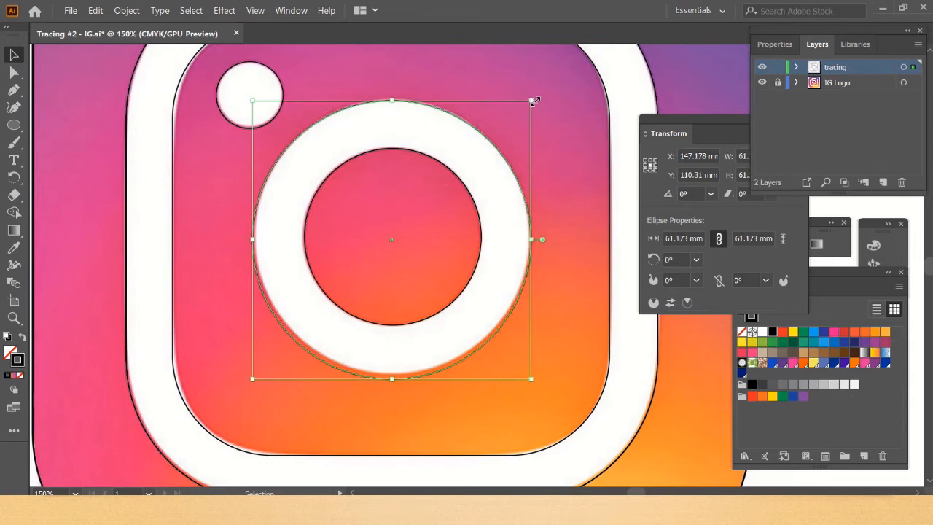
{"action": "key", "text": "Up"}
{"action": "left_click_drag", "start_coordinate": [251, 377], "coordinate": [254, 376]}
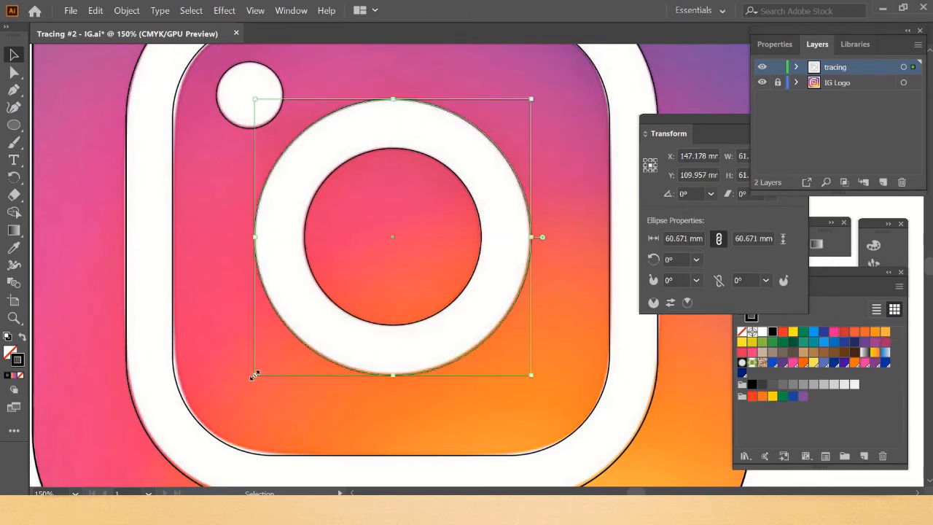
{"action": "left_click", "coordinate": [478, 327]}
- View the whole traced logo, deselect the artwork and close the Transform settings
{"action": "key", "text": "ctrl+minus"}
{"action": "key", "text": "ctrl+minus"}
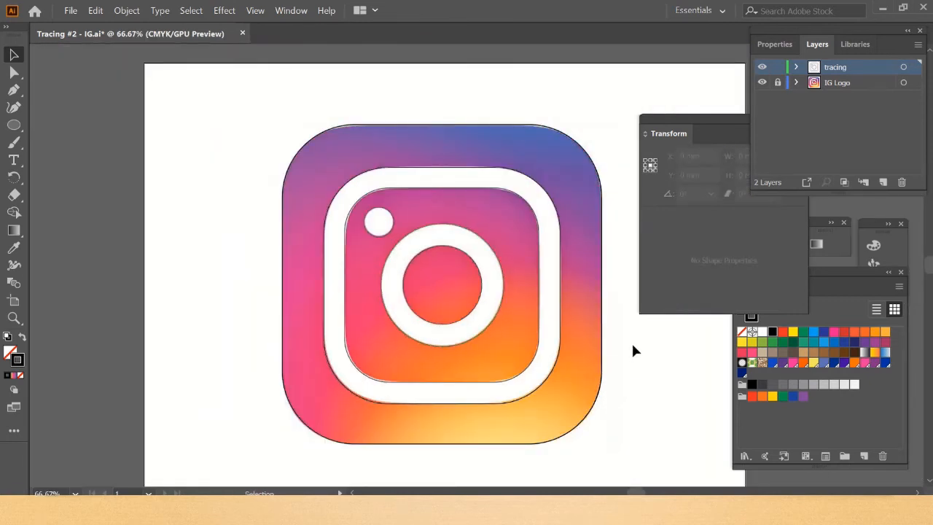
{"action": "left_click", "coordinate": [493, 127]}
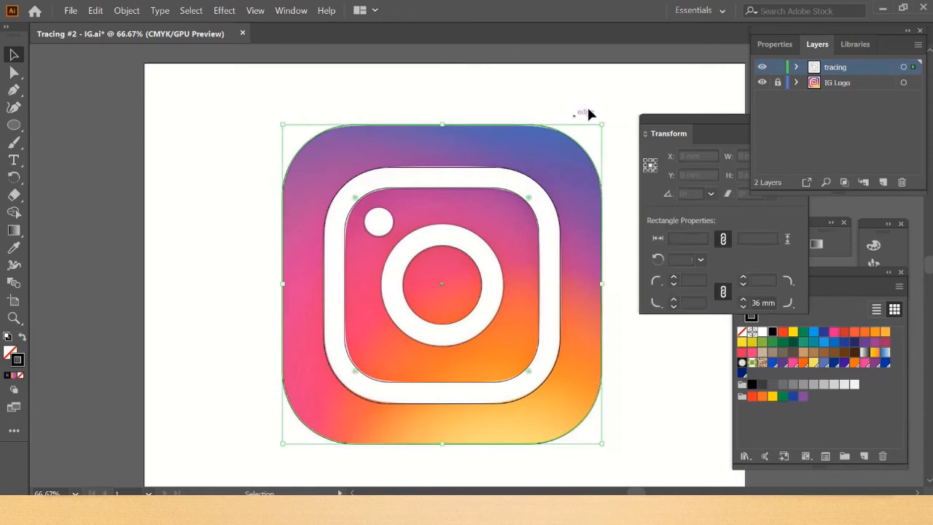
{"action": "left_click_drag", "start_coordinate": [586, 94], "coordinate": [487, 78]}
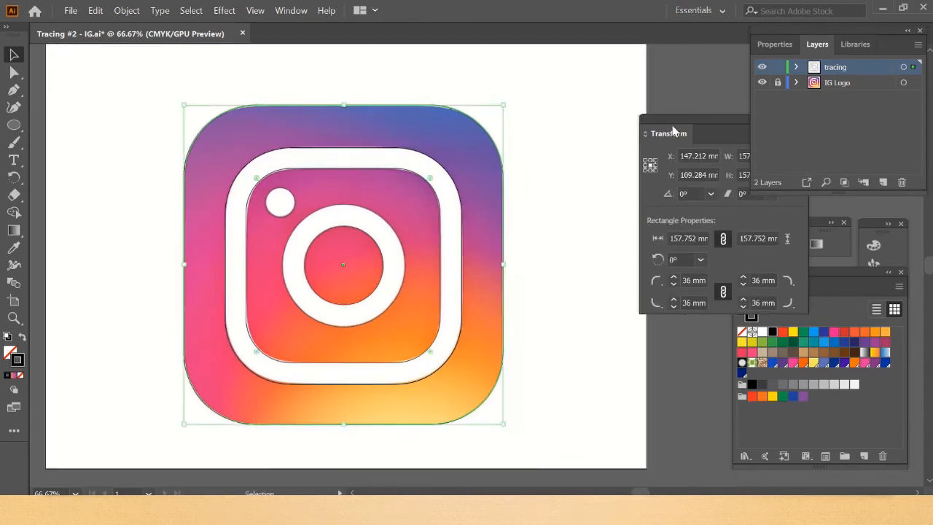
{"action": "left_click_drag", "start_coordinate": [674, 131], "coordinate": [753, 161]}
{"action": "mouse_move", "coordinate": [437, 6]}
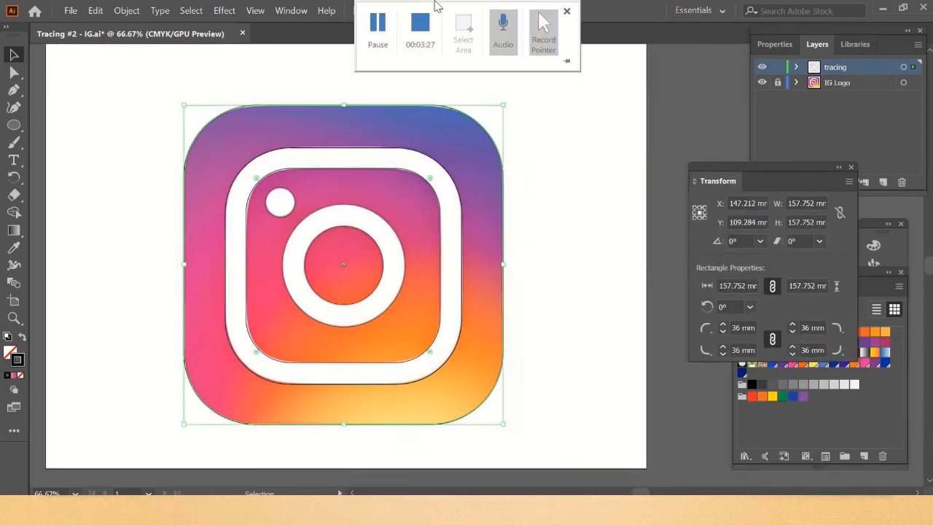
{"action": "left_click", "coordinate": [562, 118]}
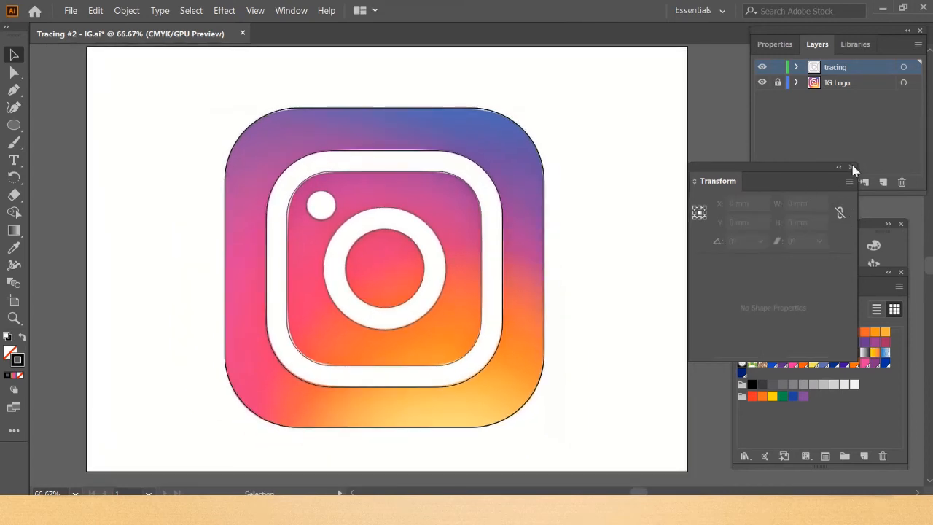
{"action": "left_click", "coordinate": [851, 168]}
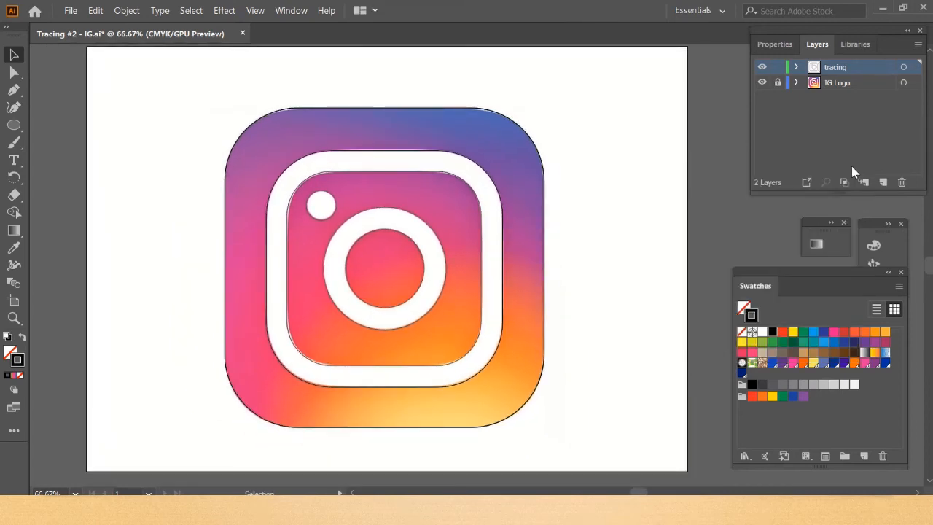
- Activate the Gradient tool and bring up the gradient settings
{"action": "double_click", "coordinate": [14, 231]}
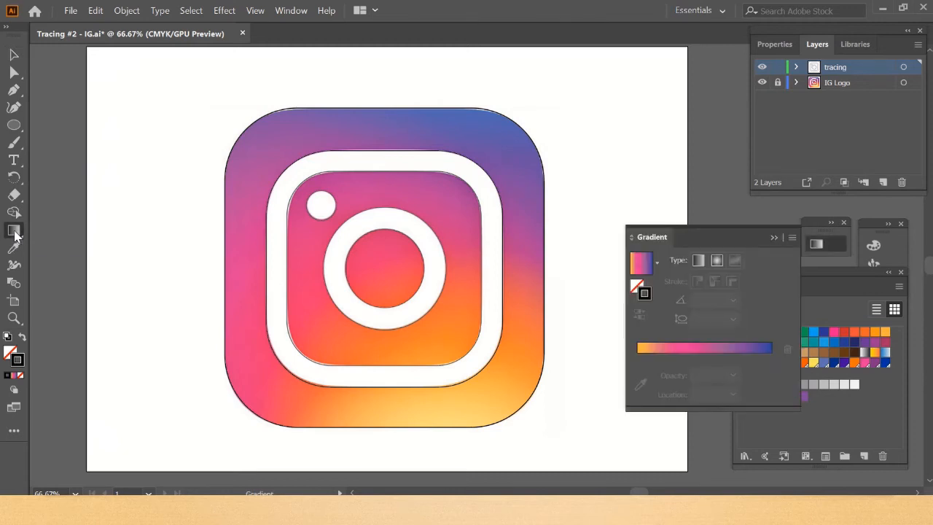
{"action": "left_click", "coordinate": [290, 11]}
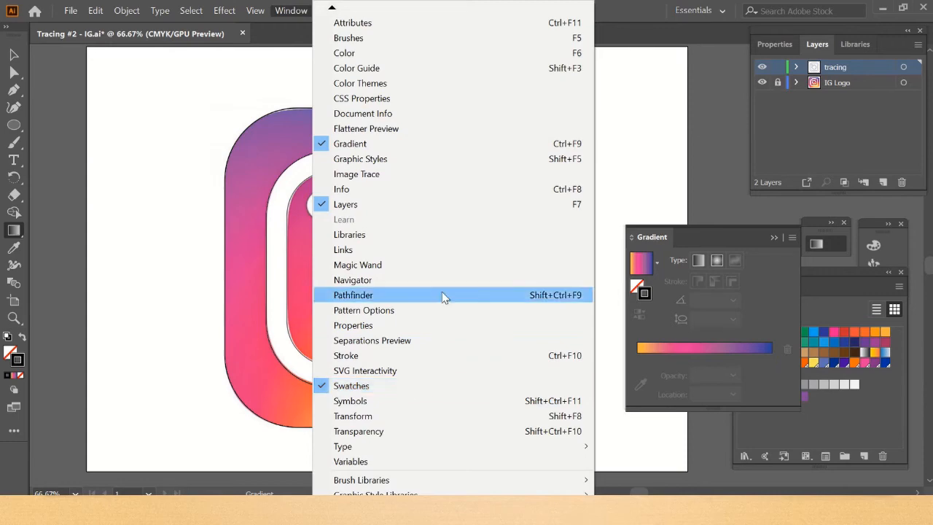
{"action": "scroll", "coordinate": [387, 474], "scroll_direction": "down", "scroll_amount": 1}
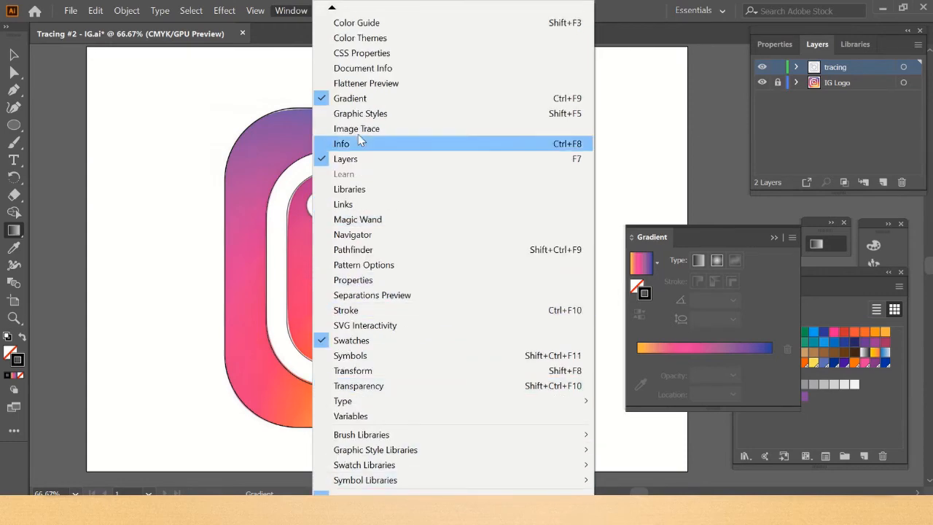
{"action": "left_click", "coordinate": [357, 98]}
{"action": "left_click", "coordinate": [303, 12]}
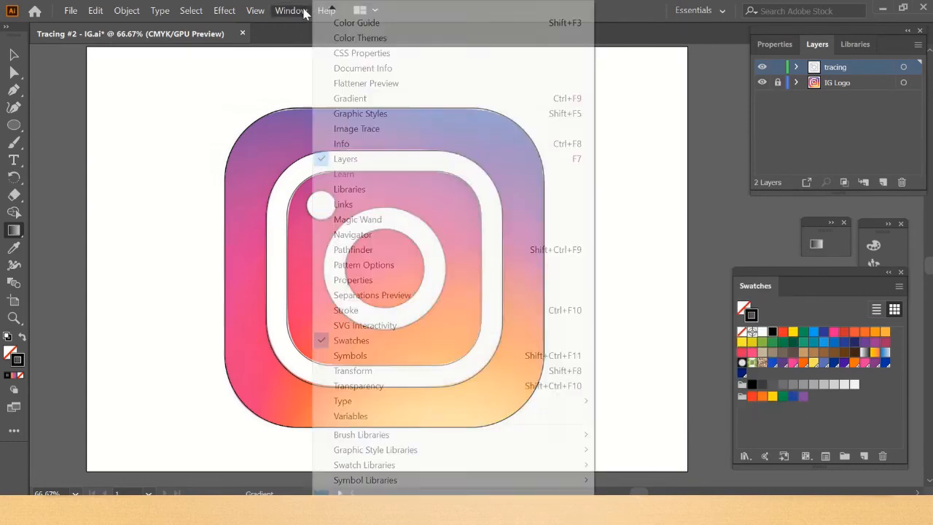
{"action": "left_click", "coordinate": [350, 105]}
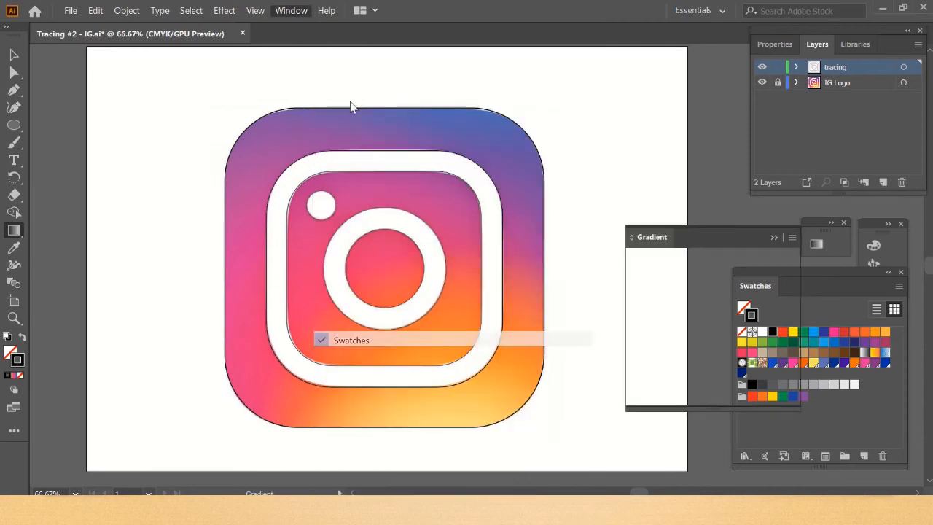
- Load the White, Black gradient preset and move the gradient settings clear of the swatches
{"action": "left_click_drag", "start_coordinate": [722, 236], "coordinate": [739, 159]}
{"action": "left_click", "coordinate": [679, 195]}
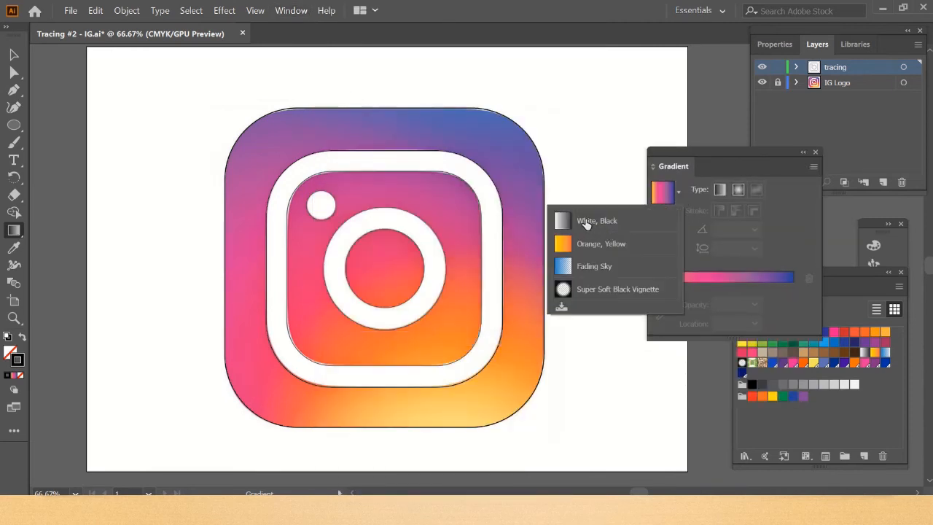
{"action": "left_click", "coordinate": [612, 213]}
{"action": "left_click_drag", "start_coordinate": [677, 164], "coordinate": [668, 120]}
{"action": "left_click_drag", "start_coordinate": [746, 100], "coordinate": [735, 70]}
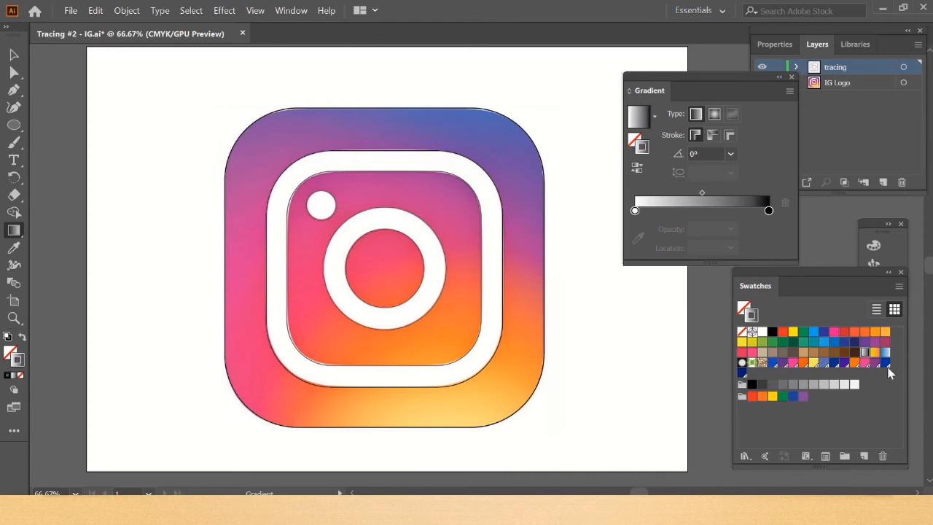
- Recolor the gradient's end stop at 100% dark blue and its start stop at 0% light orange using the swatches
{"action": "left_click_drag", "start_coordinate": [887, 366], "coordinate": [796, 250]}
{"action": "left_click_drag", "start_coordinate": [772, 210], "coordinate": [770, 209]}
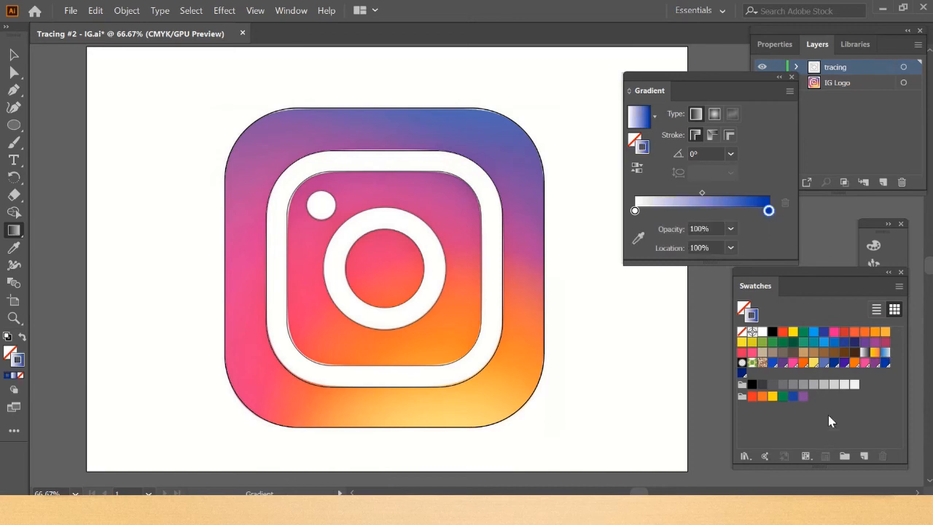
{"action": "left_click_drag", "start_coordinate": [885, 332], "coordinate": [634, 211]}
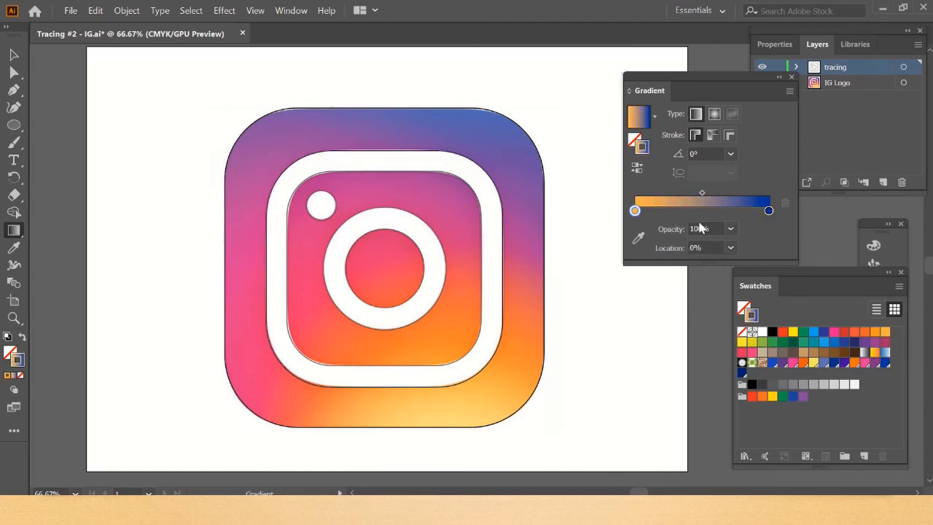
{"action": "left_click", "coordinate": [864, 343]}
{"action": "left_click", "coordinate": [865, 343]}
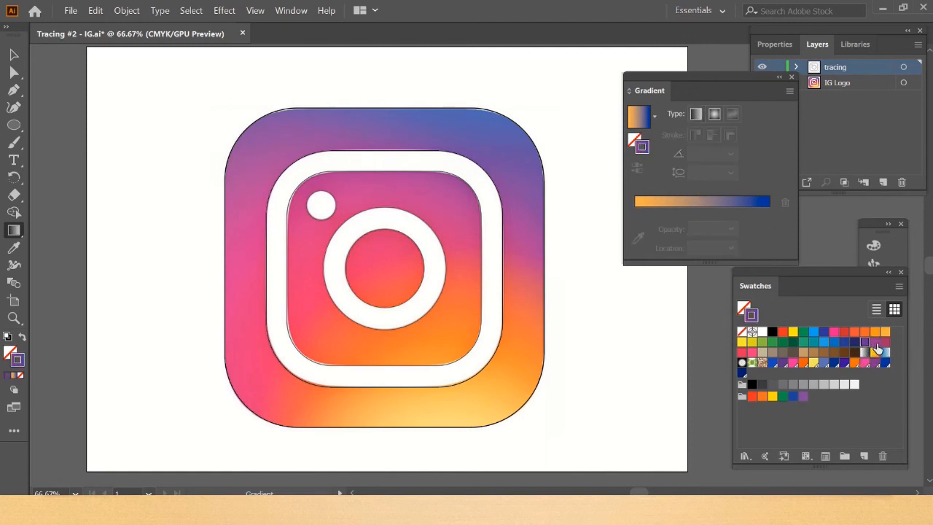
{"action": "left_click", "coordinate": [638, 117]}
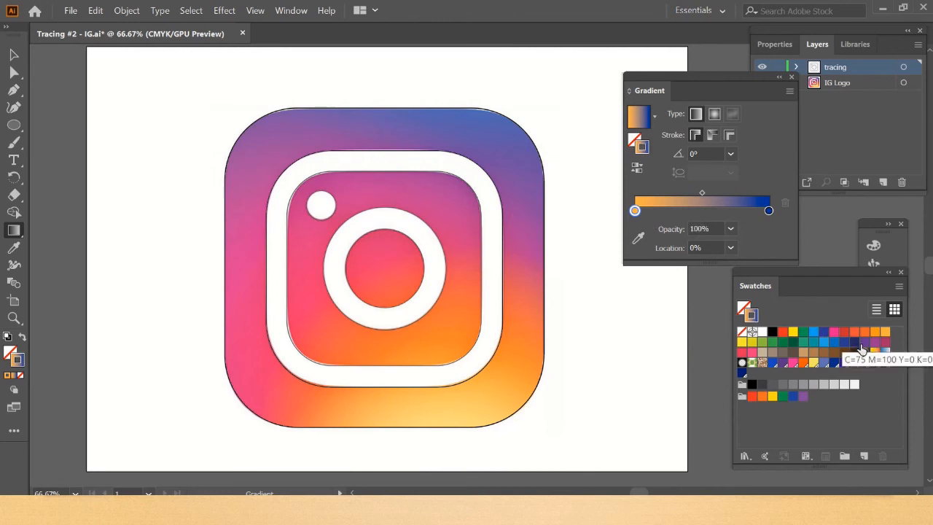
- Add a purple stop at about 80% and a pink stop at about 45% to the gradient
{"action": "left_click_drag", "start_coordinate": [864, 341], "coordinate": [742, 209]}
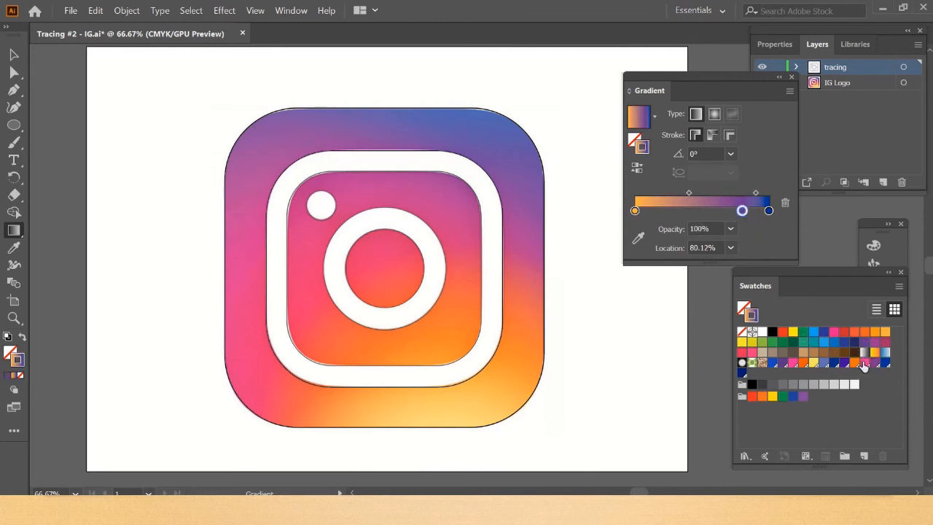
{"action": "left_click_drag", "start_coordinate": [864, 365], "coordinate": [694, 211]}
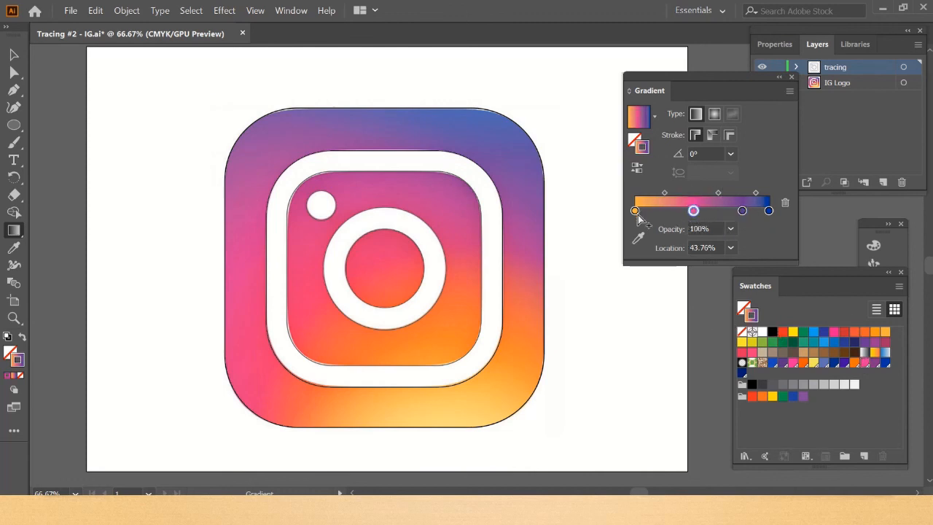
{"action": "mouse_move", "coordinate": [635, 210]}
{"action": "left_mouse_down"}
{"action": "mouse_move", "coordinate": [658, 210]}
{"action": "mouse_move", "coordinate": [642, 202]}
{"action": "left_mouse_up"}
{"action": "left_click", "coordinate": [693, 211]}
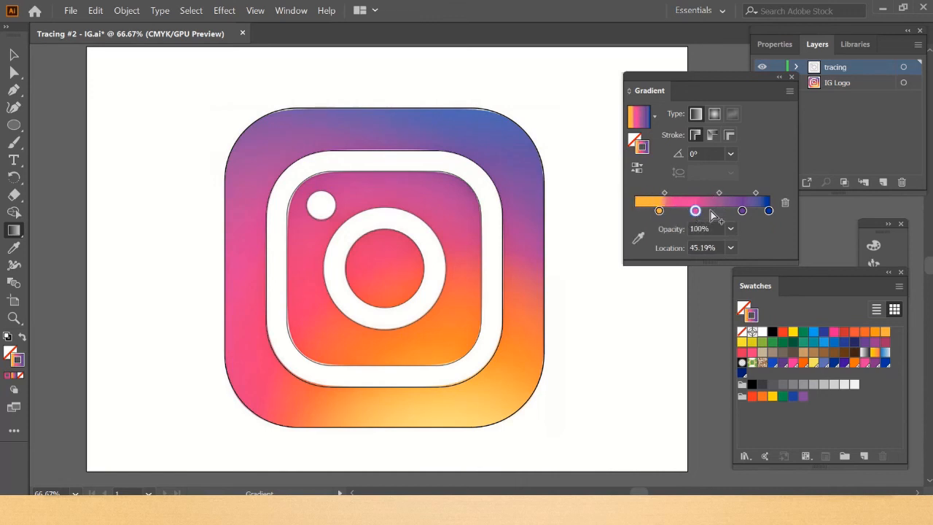
- Return the orange stop to the gradient's start and position a purple stop at about 80%
{"action": "left_click_drag", "start_coordinate": [742, 211], "coordinate": [757, 197]}
{"action": "left_click", "coordinate": [728, 210]}
{"action": "left_click_drag", "start_coordinate": [658, 210], "coordinate": [630, 212]}
{"action": "left_click_drag", "start_coordinate": [862, 333], "coordinate": [676, 250]}
{"action": "left_click_drag", "start_coordinate": [738, 211], "coordinate": [743, 211]}
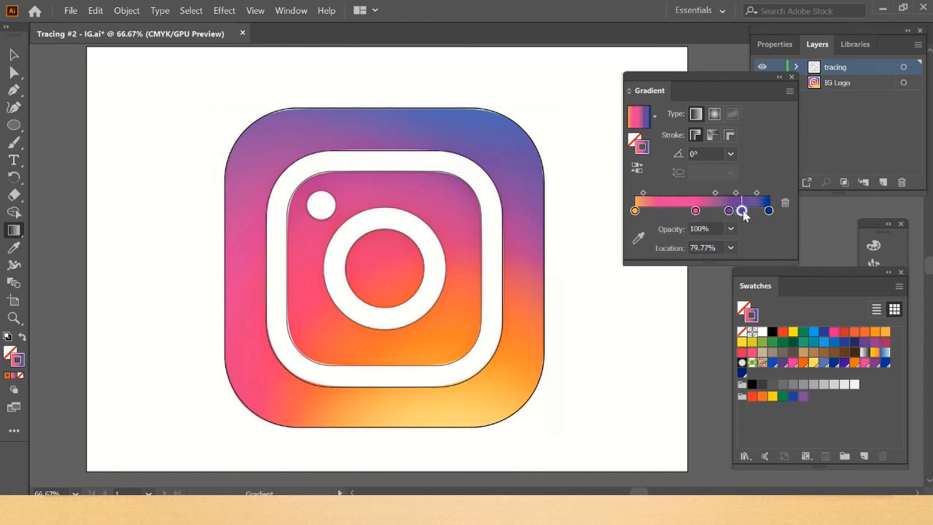
- Remove the extra purple stop, shift the pink and purple stops toward the orange end, and move the blue stop to about 96%
{"action": "left_click", "coordinate": [729, 211]}
{"action": "left_click_drag", "start_coordinate": [729, 210], "coordinate": [746, 287]}
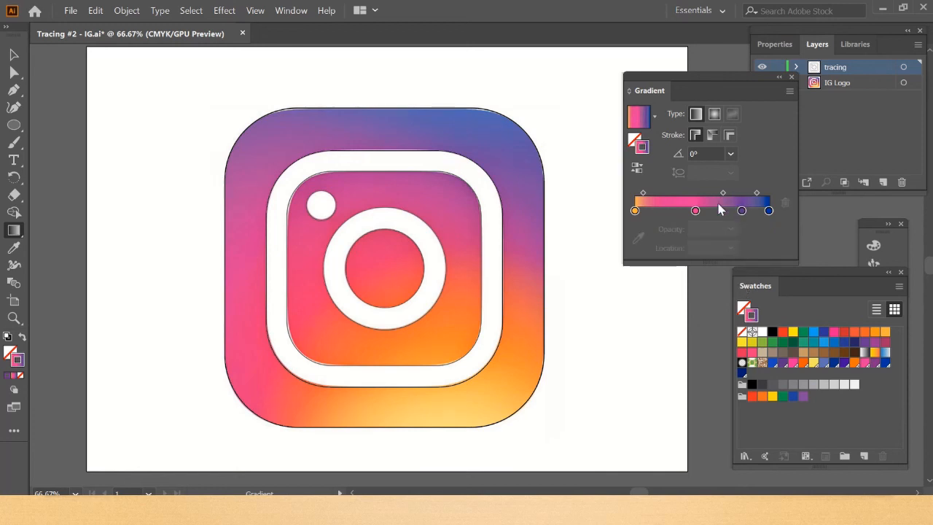
{"action": "left_click_drag", "start_coordinate": [694, 210], "coordinate": [763, 215]}
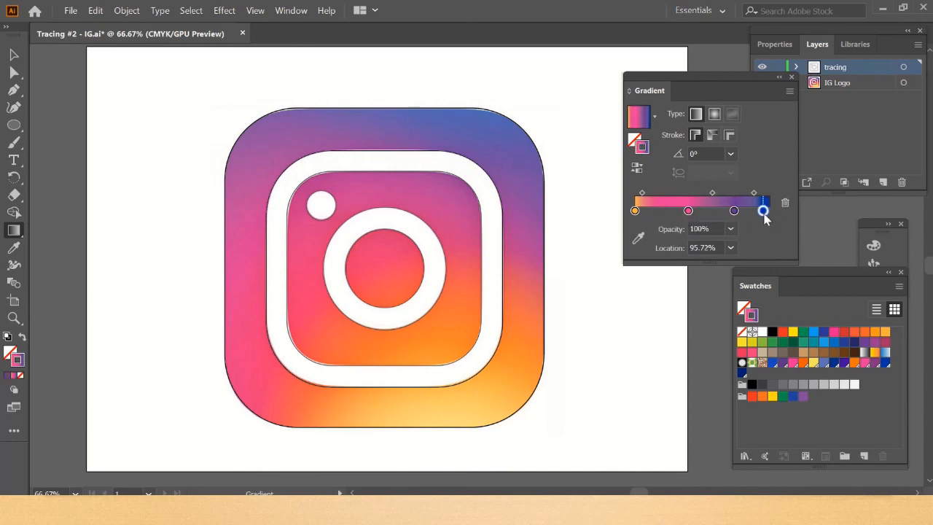